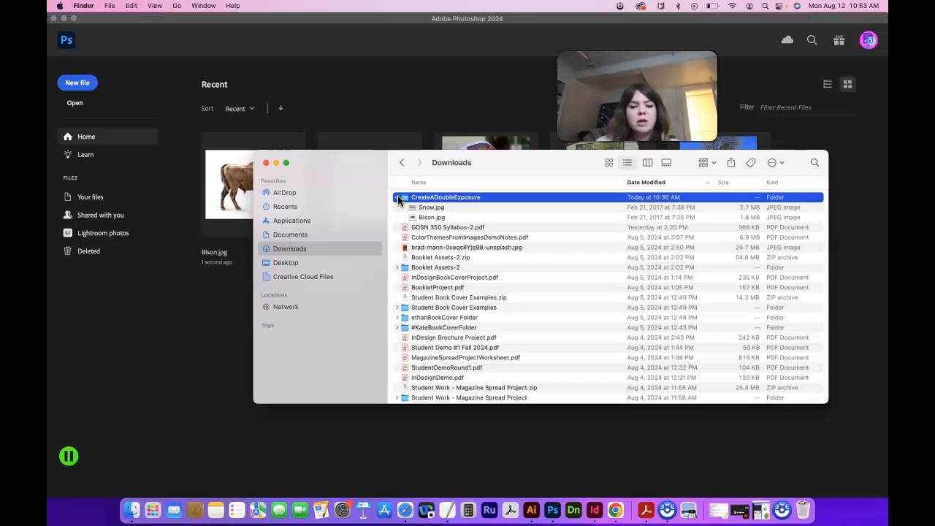
- Select Snow.jpg and Bison.jpg in the CreateADoubleExposure folder, switch to Photoshop and open Bison.jpg
click(428, 215)
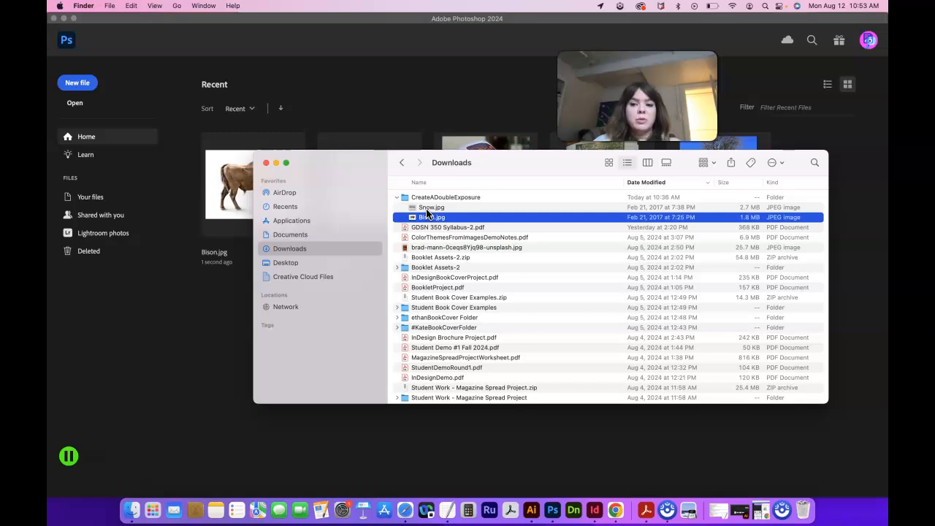
shift+click(433, 211)
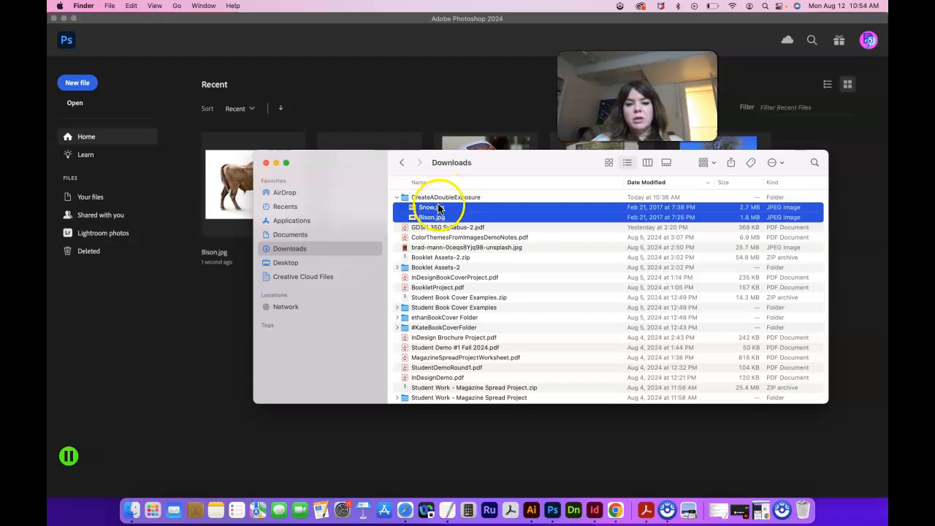
drag(431, 220, 252, 160)
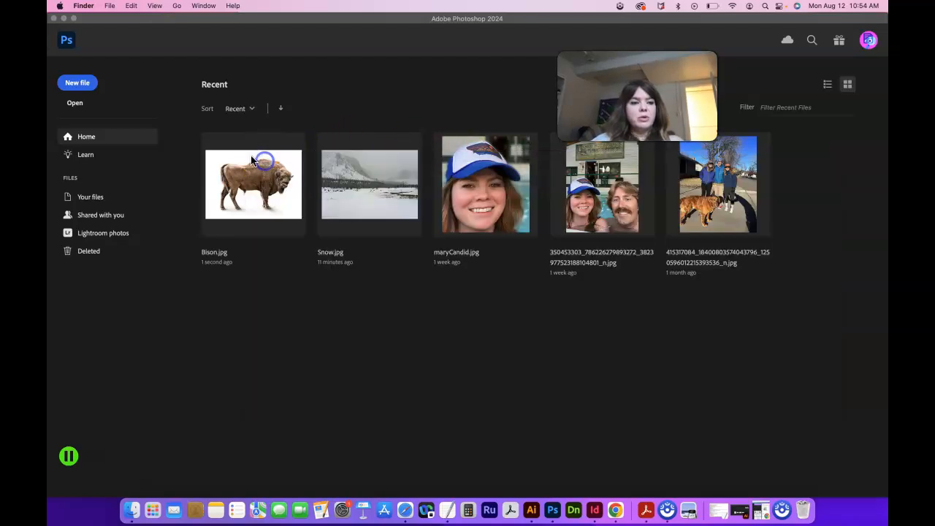
click(263, 215)
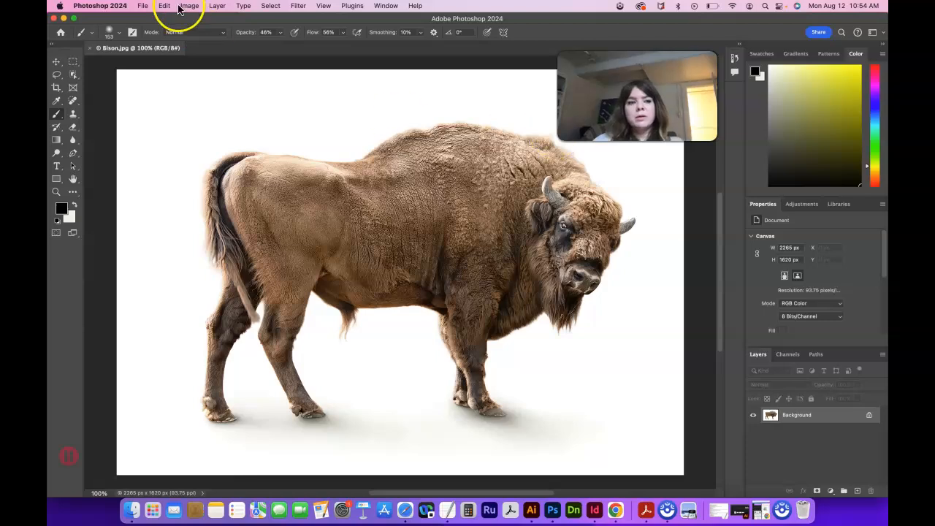
click(142, 5)
click(150, 31)
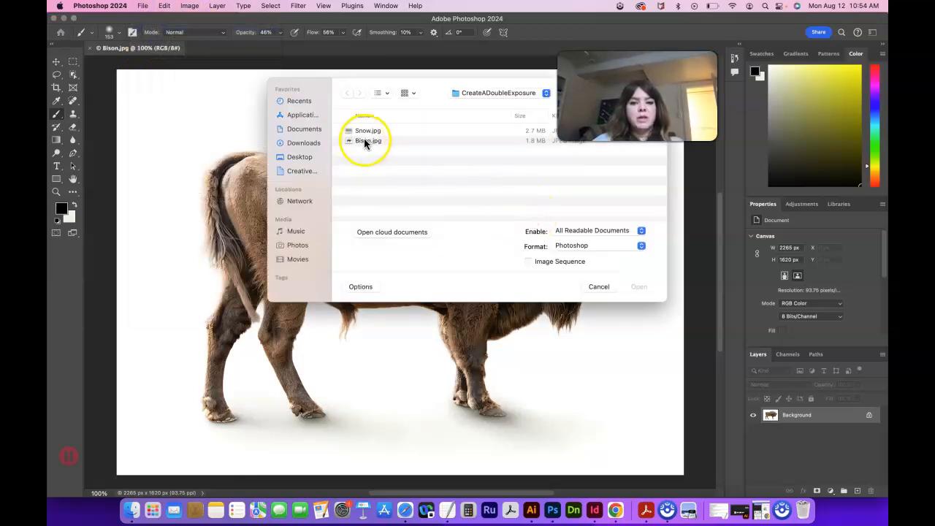
click(306, 143)
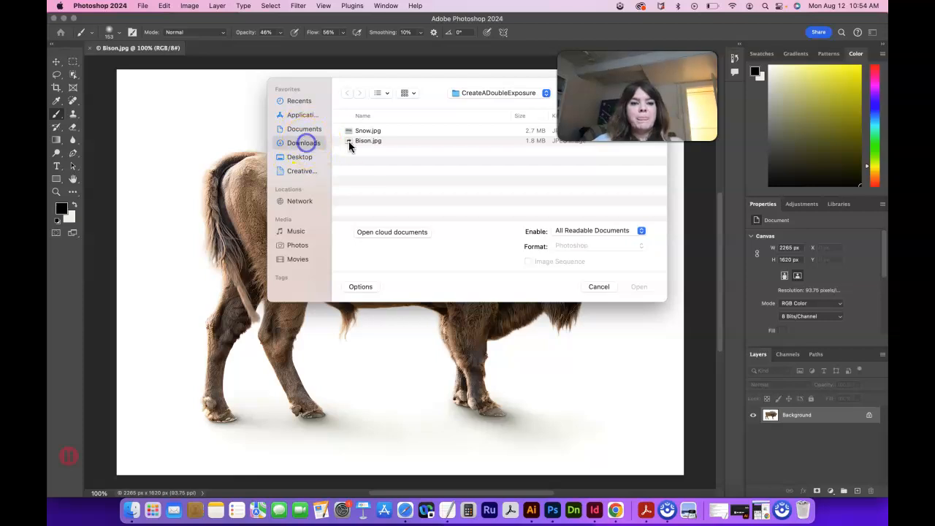
double_click(369, 130)
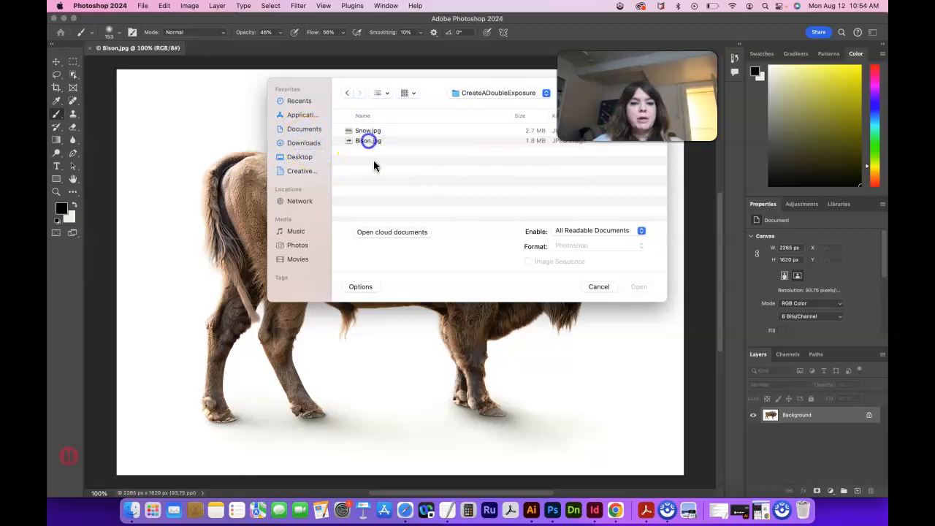
click(368, 140)
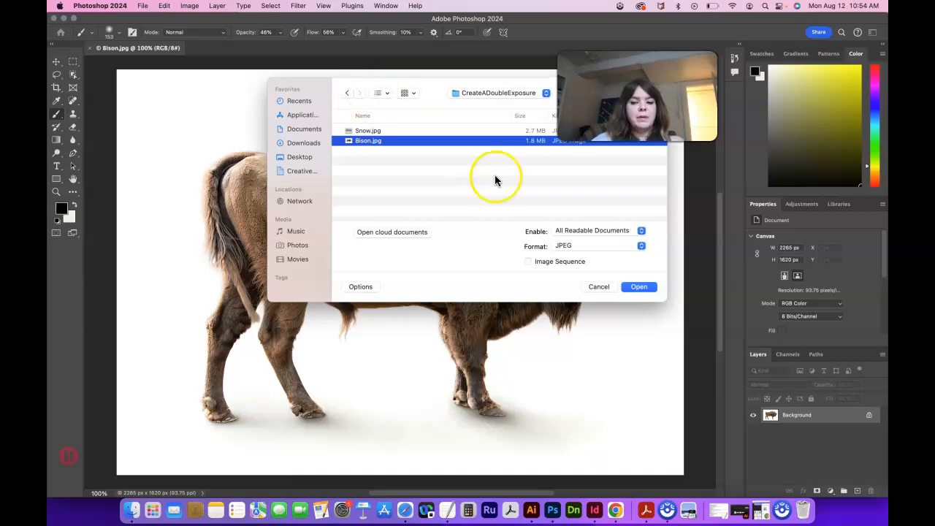
click(599, 286)
- Place Snow.jpg from the CreateADoubleExposure folder over the bison image as an embedded smart object
click(143, 6)
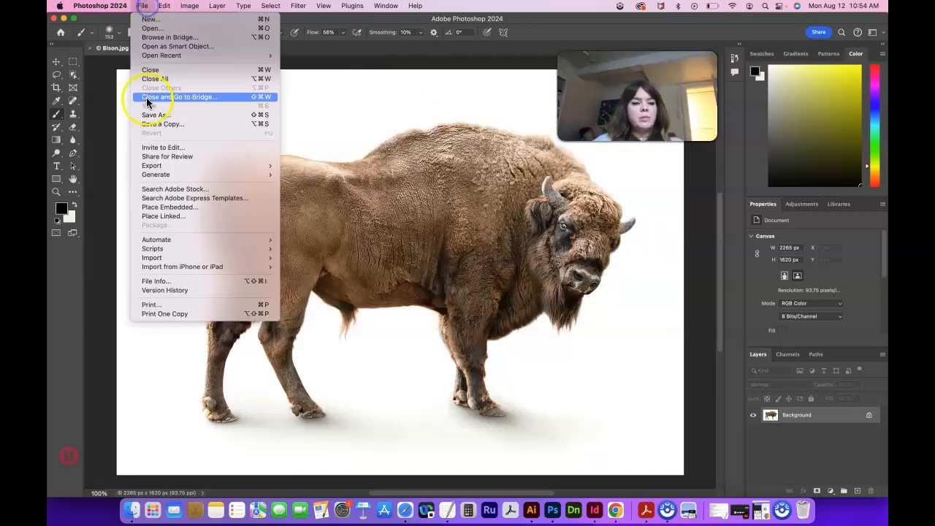
click(187, 217)
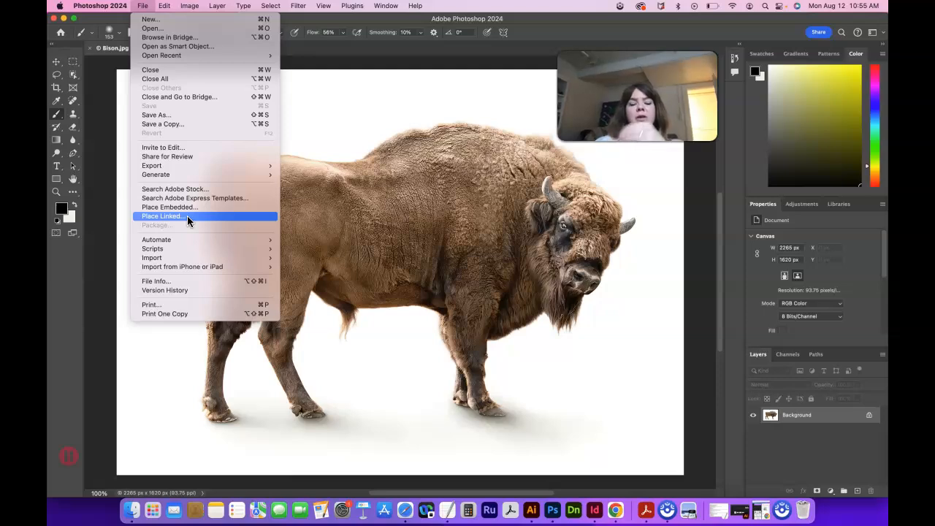
click(187, 216)
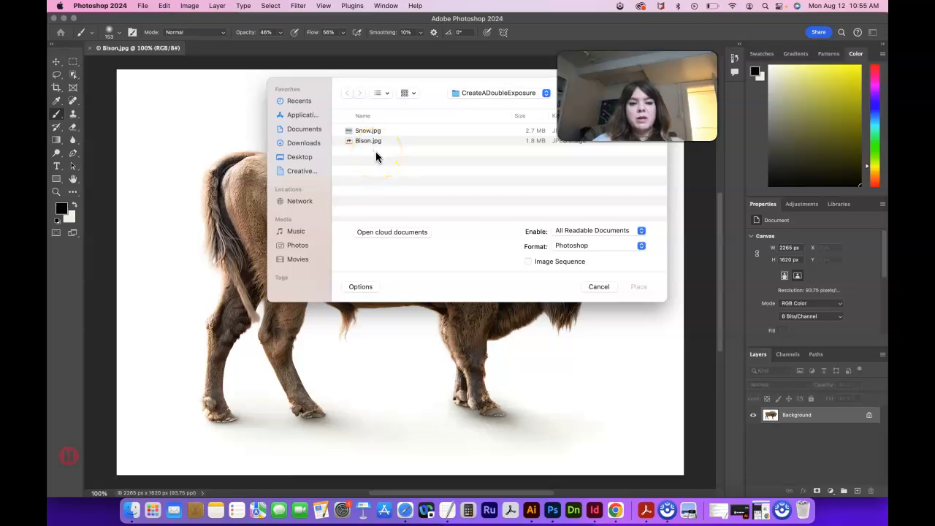
click(371, 132)
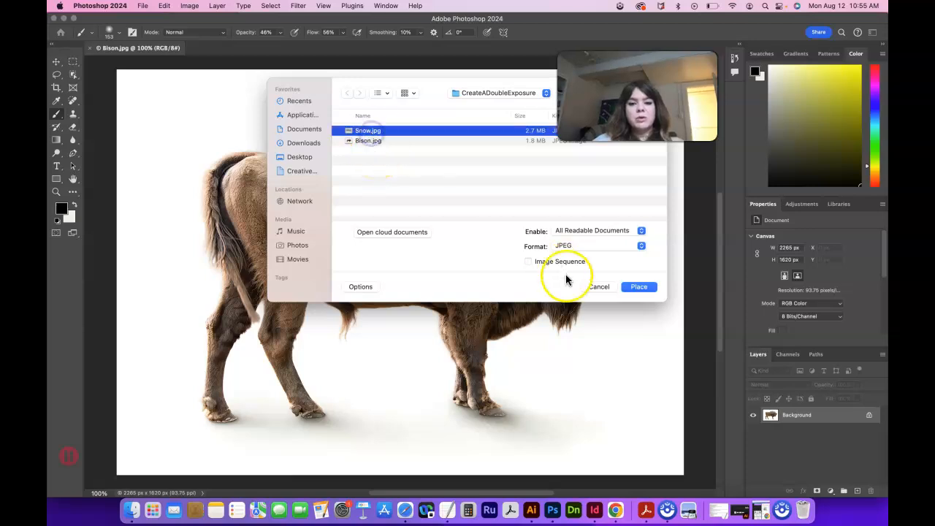
click(635, 287)
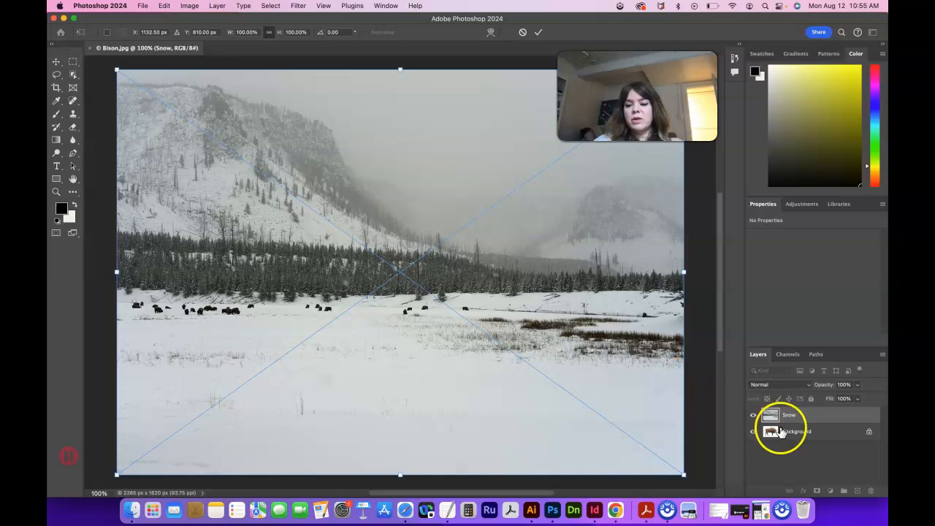
- Commit the placed snow image and scale it proportionally to about 99.56%, keeping its upper-left corner fixed
mouse_move(684, 475)
mouse_down()
mouse_move(623, 431)
mouse_move(685, 478)
mouse_up()
key(Return)
key(b)
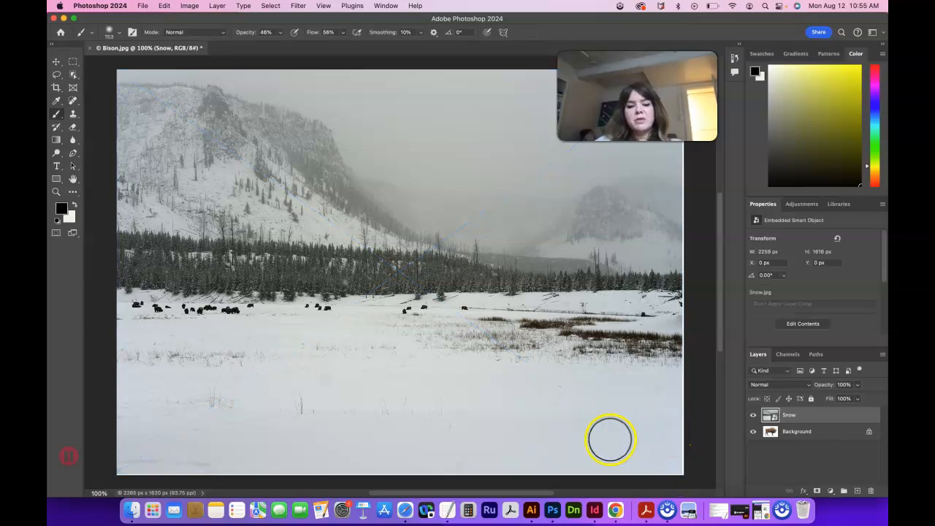
key(super+t)
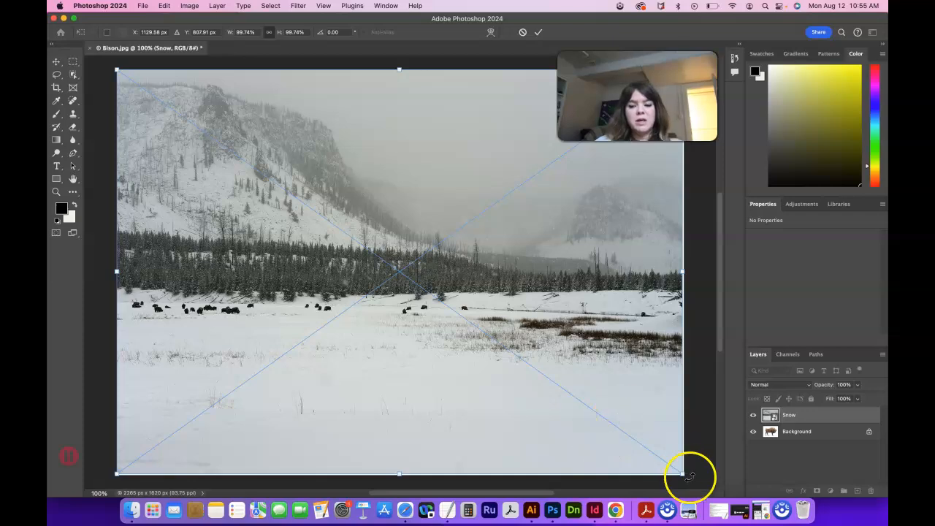
mouse_move(684, 473)
mouse_down()
mouse_move(626, 436)
mouse_move(680, 473)
mouse_up()
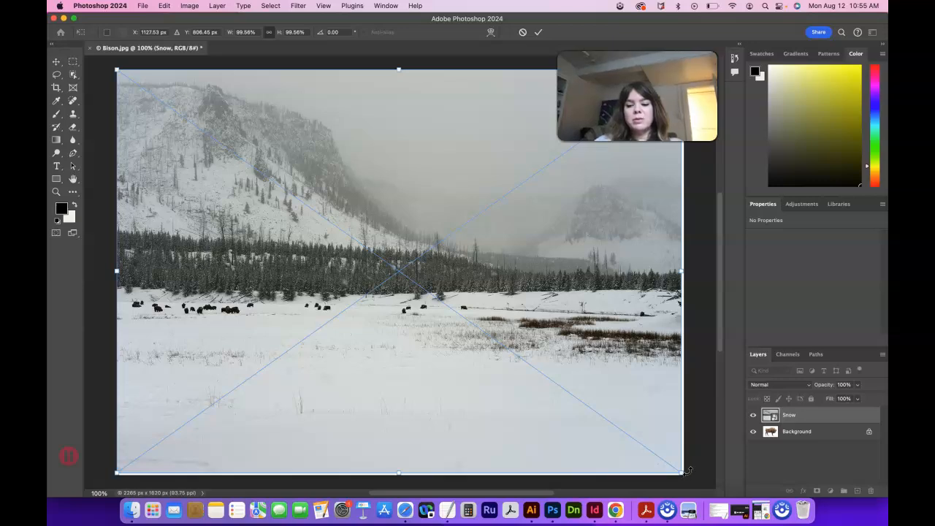
mouse_move(688, 470)
mouse_down()
mouse_move(695, 434)
mouse_move(678, 471)
mouse_up()
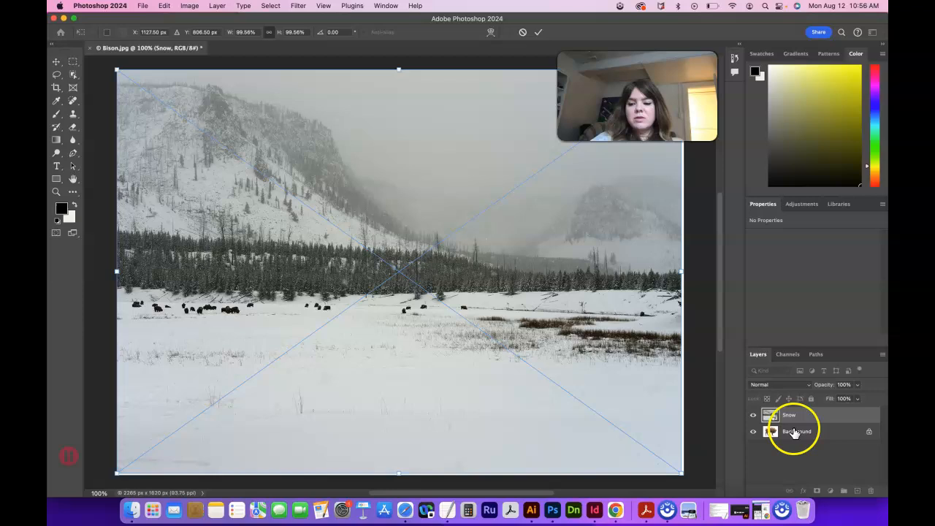
- Set the Snow layer's blend mode to Screen
click(808, 385)
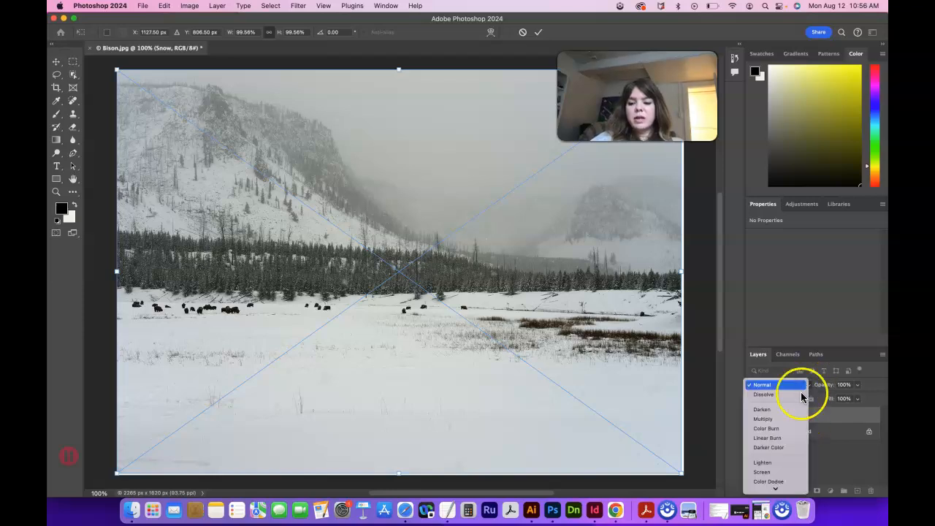
scroll(779, 464, down, 3)
scroll(778, 460, down, 3)
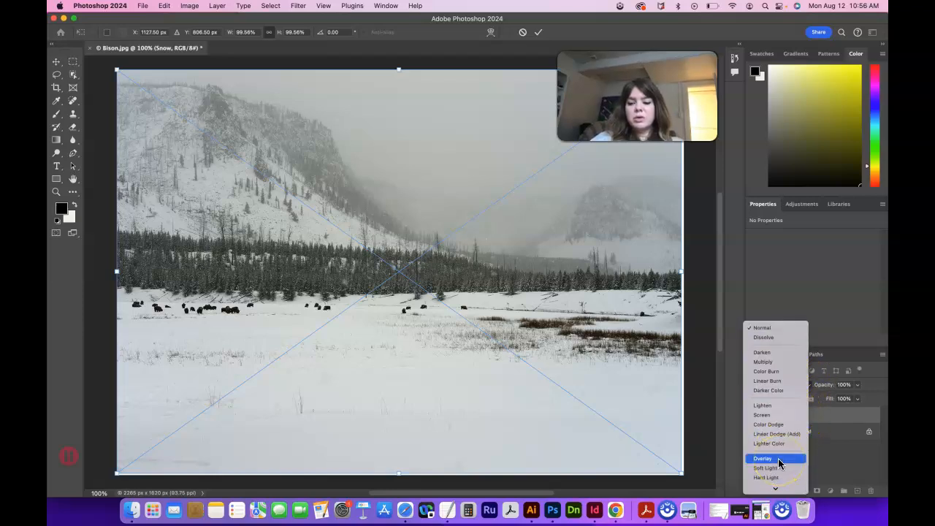
click(842, 454)
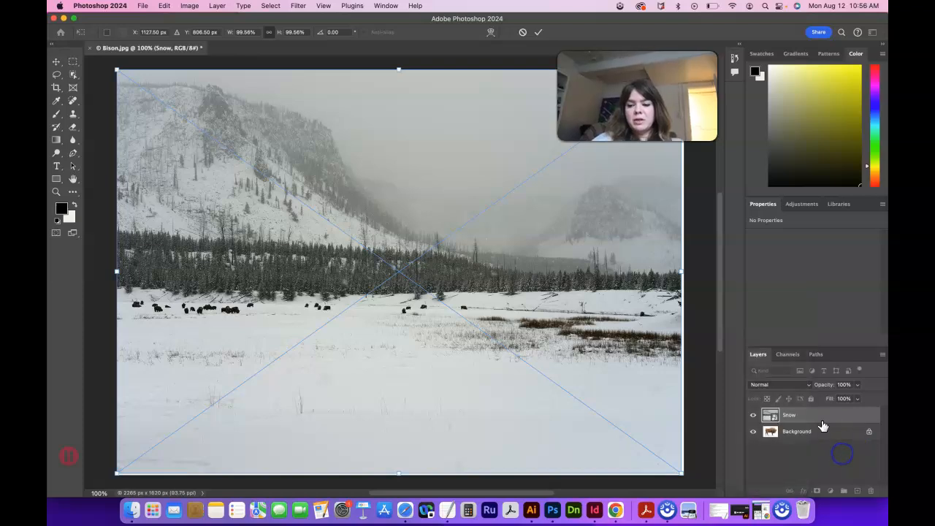
click(798, 385)
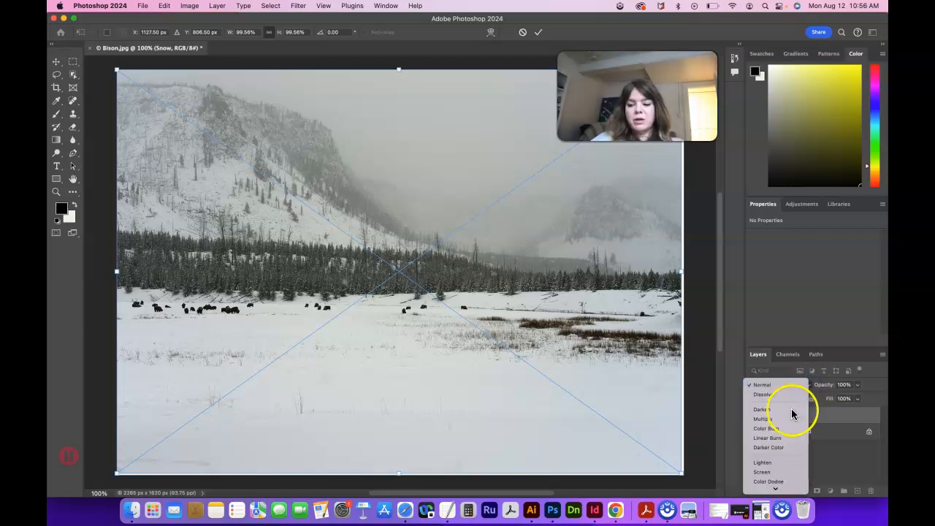
click(774, 471)
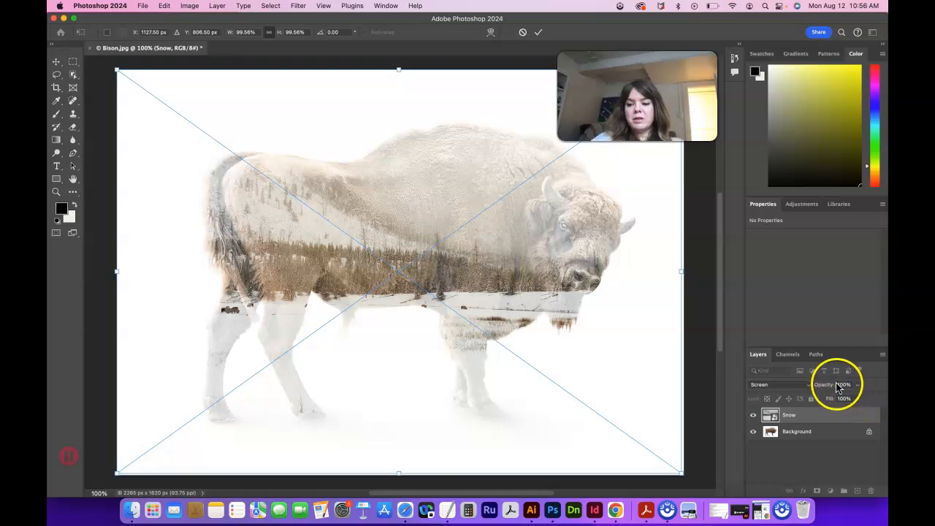
- Reduce the Snow layer's opacity to 76% and keep the Screen blend mode
click(857, 385)
mouse_move(857, 400)
mouse_down()
mouse_move(833, 401)
mouse_move(847, 400)
mouse_up()
click(809, 386)
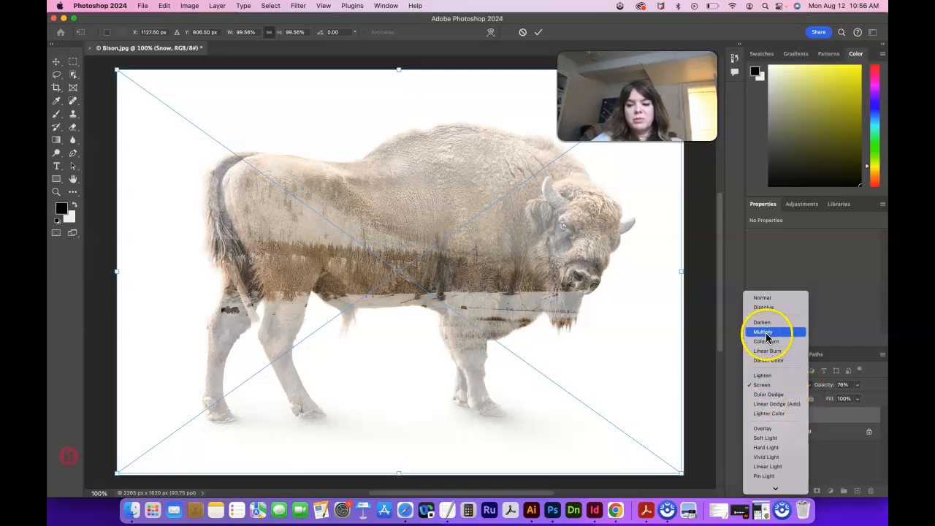
click(764, 385)
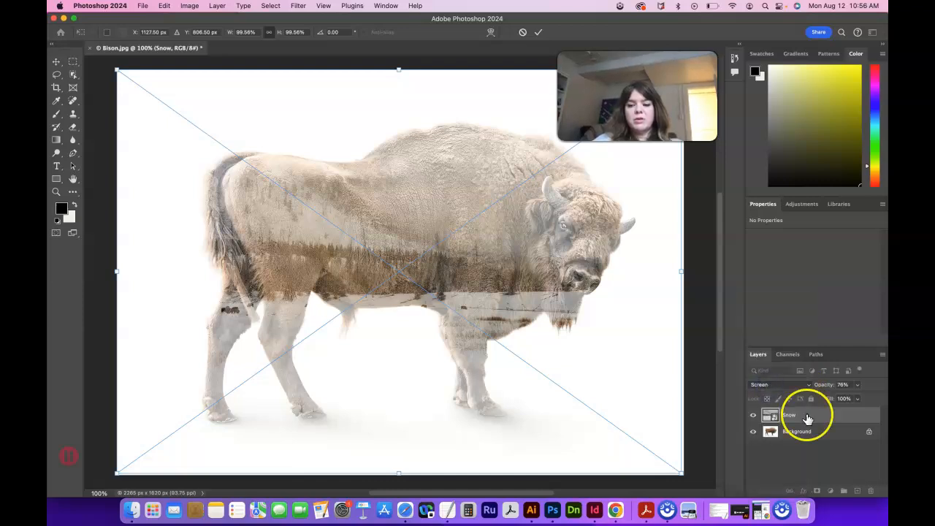
- Apply the pending transform and convert the locked Background into an unlocked regular layer
click(869, 432)
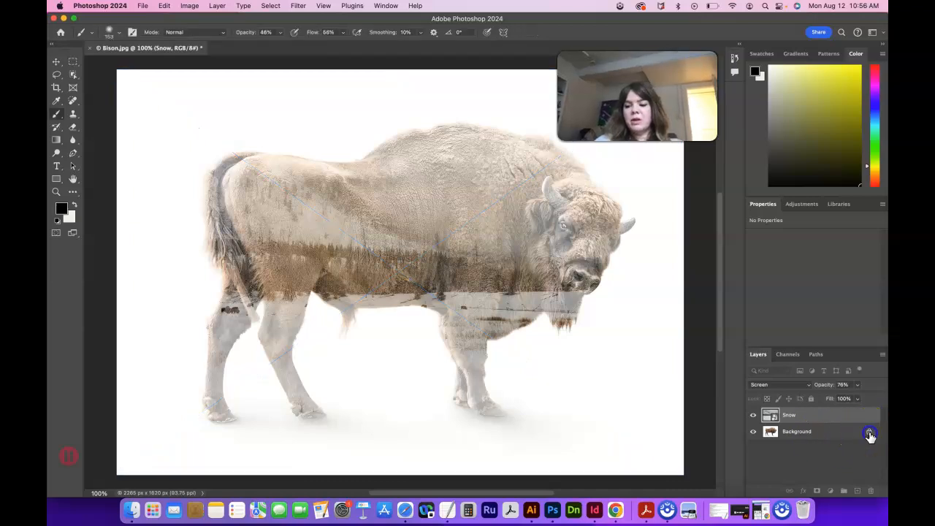
click(810, 399)
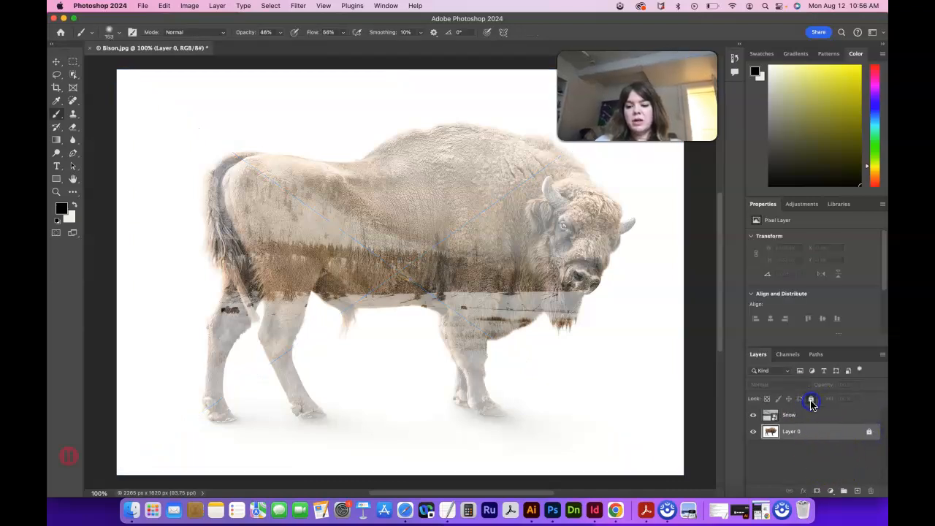
click(811, 398)
click(867, 432)
click(812, 401)
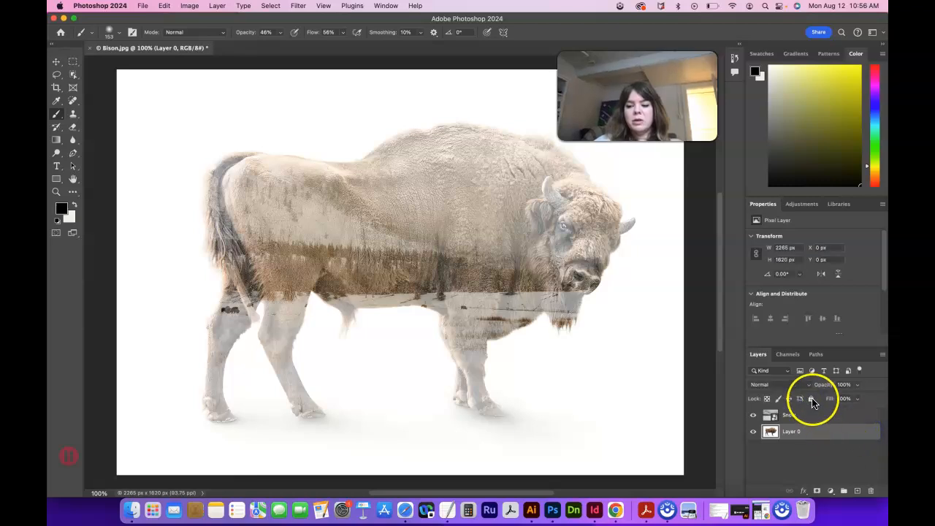
- Rasterize the Snow smart object layer
click(820, 416)
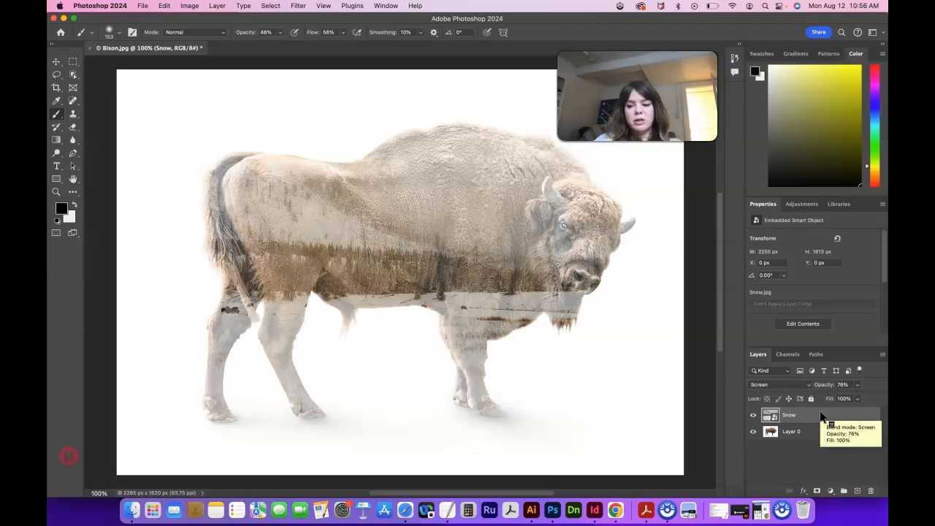
right_click(820, 415)
click(828, 417)
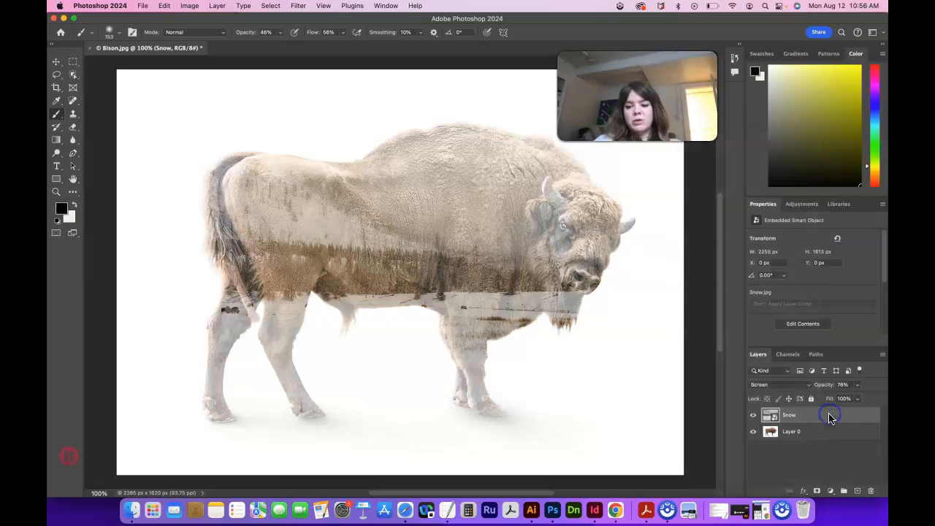
click(882, 353)
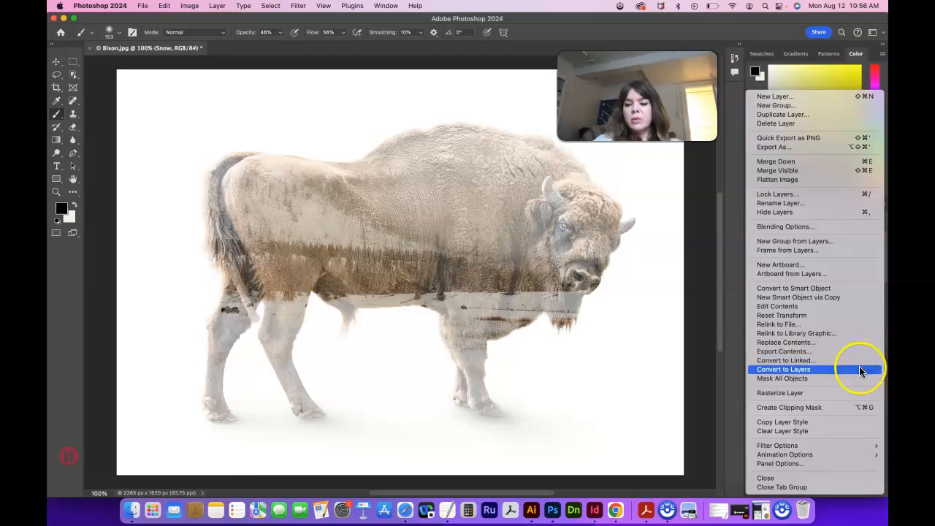
click(827, 394)
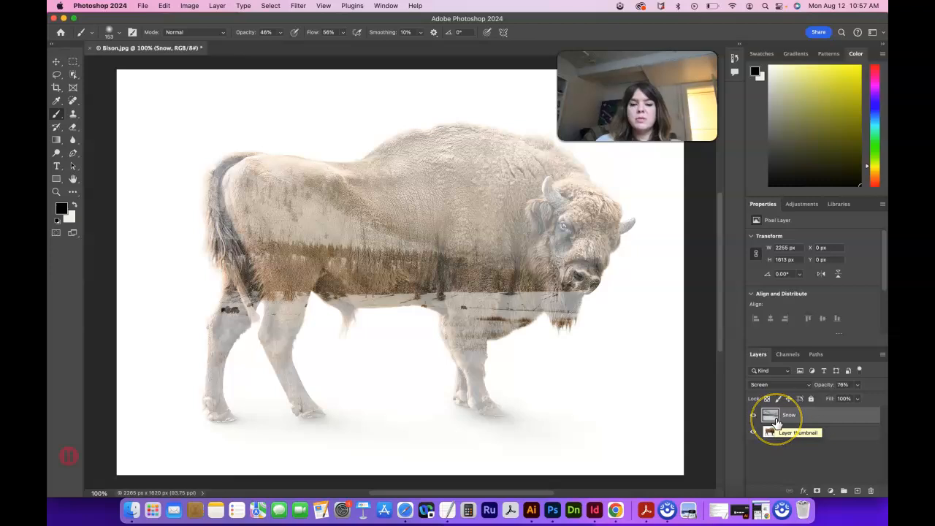
- Create a clipping mask so the Snow layer is clipped to the bison layer beneath it
click(798, 421)
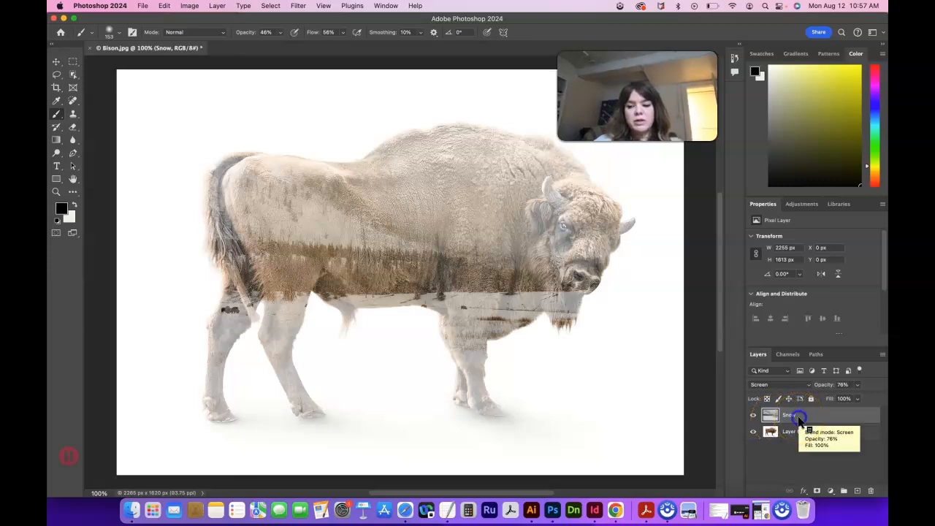
right_click(799, 420)
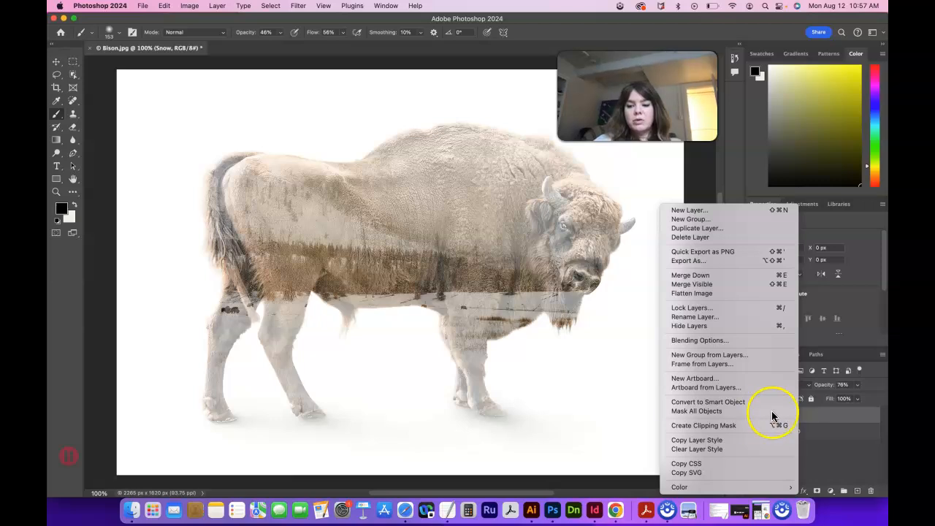
click(728, 425)
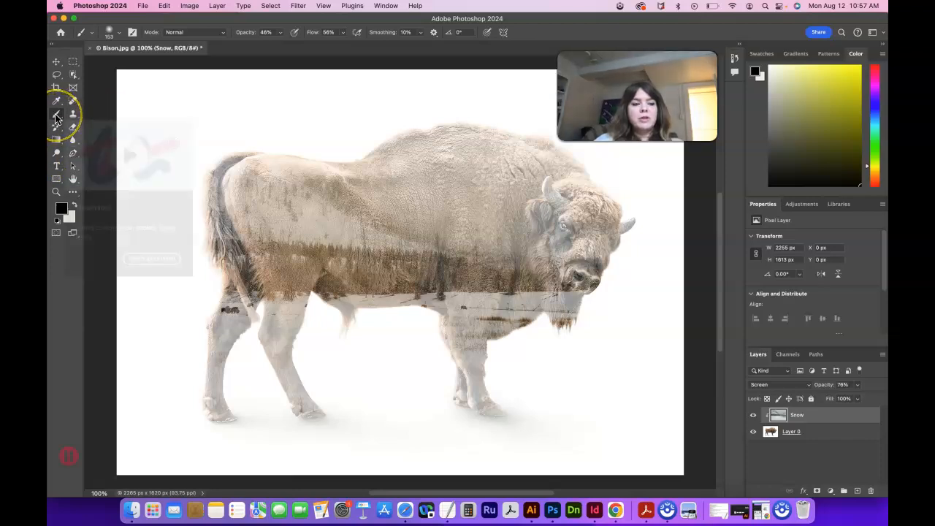
click(62, 209)
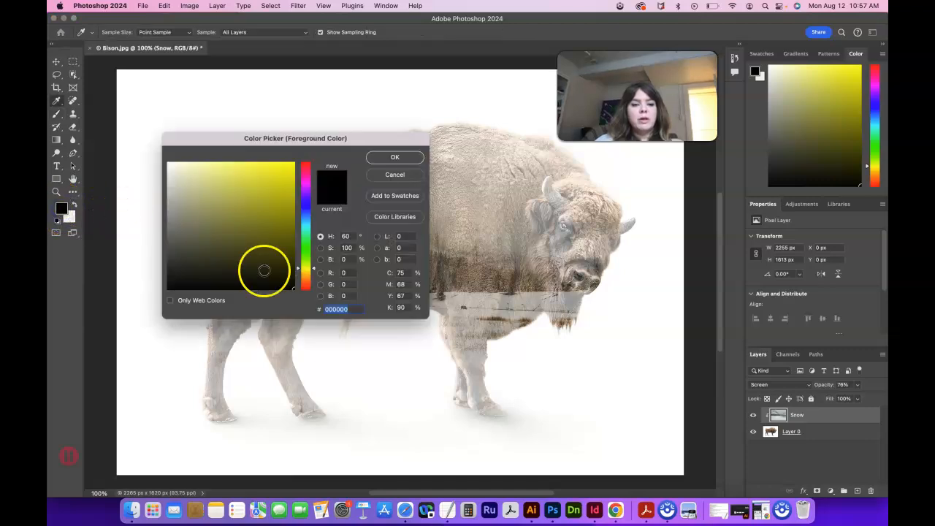
click(286, 201)
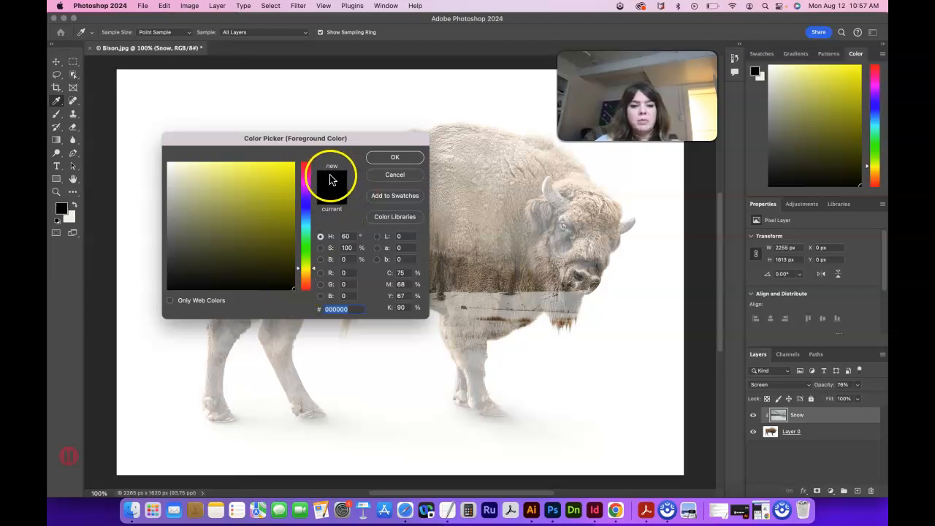
key(b)
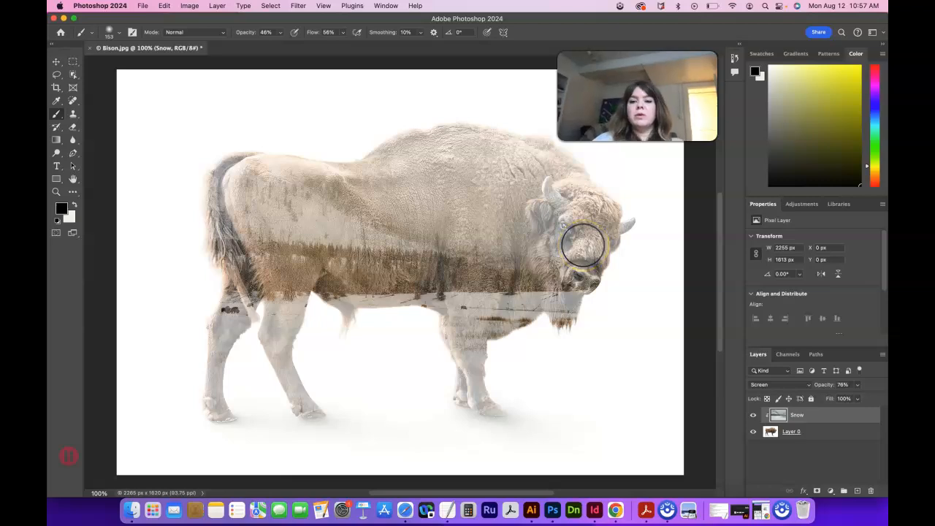
click(64, 208)
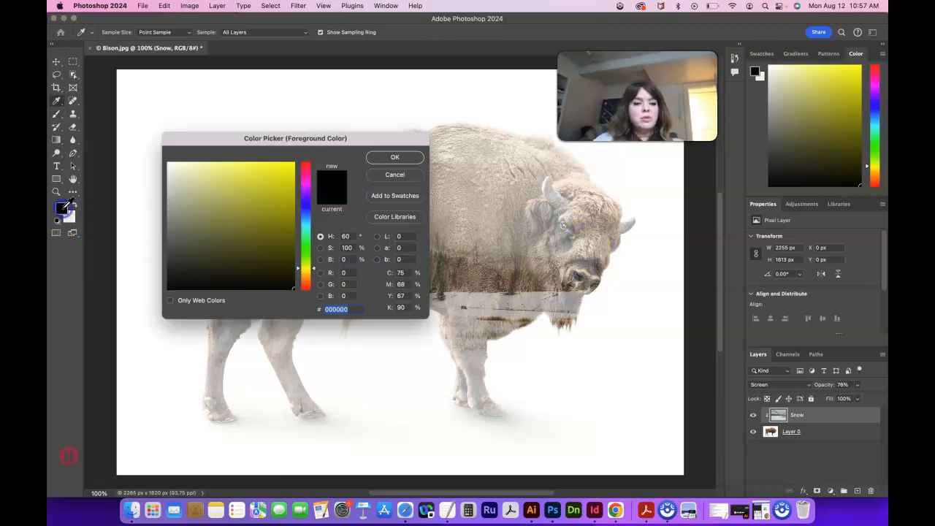
click(398, 179)
- Paint black over the bison's forehead and face on the Snow layer with the soft brush at 46% opacity and 56% flow
click(605, 232)
mouse_move(619, 228)
mouse_down()
mouse_move(589, 206)
mouse_move(594, 248)
mouse_move(582, 222)
mouse_move(565, 224)
mouse_move(562, 214)
mouse_move(587, 204)
mouse_move(566, 194)
mouse_move(543, 211)
mouse_move(553, 187)
mouse_move(553, 200)
mouse_move(573, 191)
mouse_move(589, 276)
mouse_move(600, 213)
mouse_move(572, 279)
mouse_move(636, 227)
mouse_move(601, 230)
mouse_move(586, 209)
mouse_up()
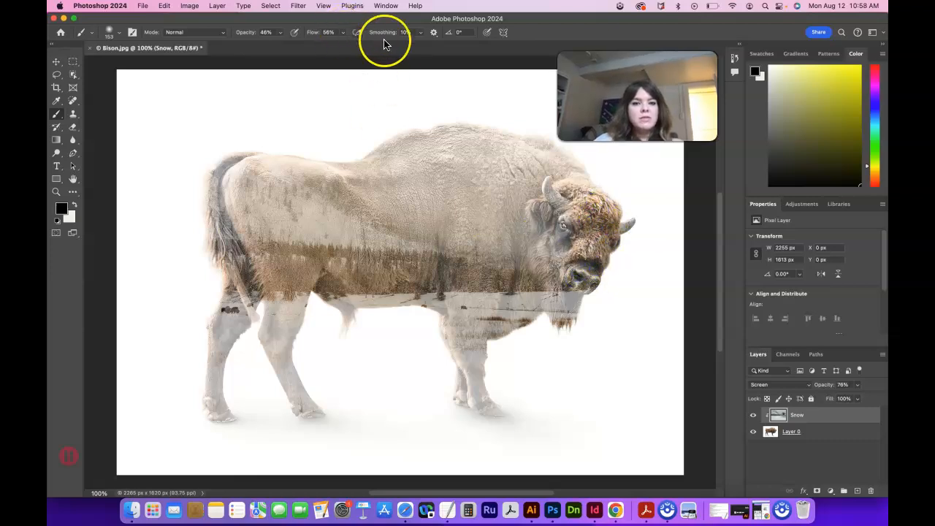
click(283, 37)
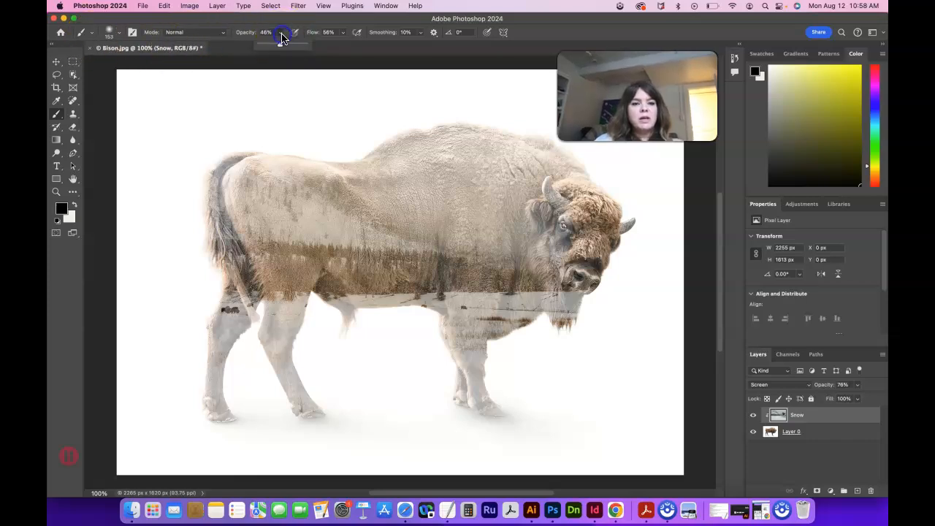
click(281, 35)
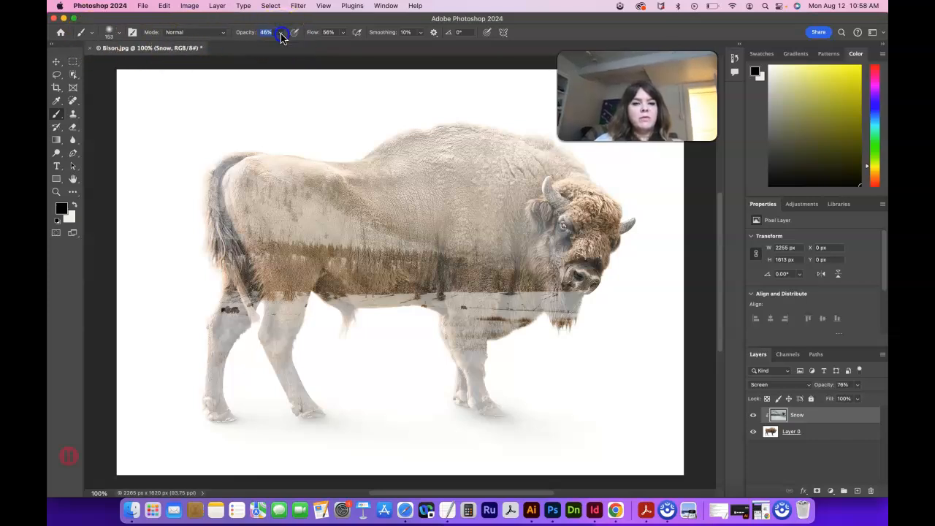
click(344, 35)
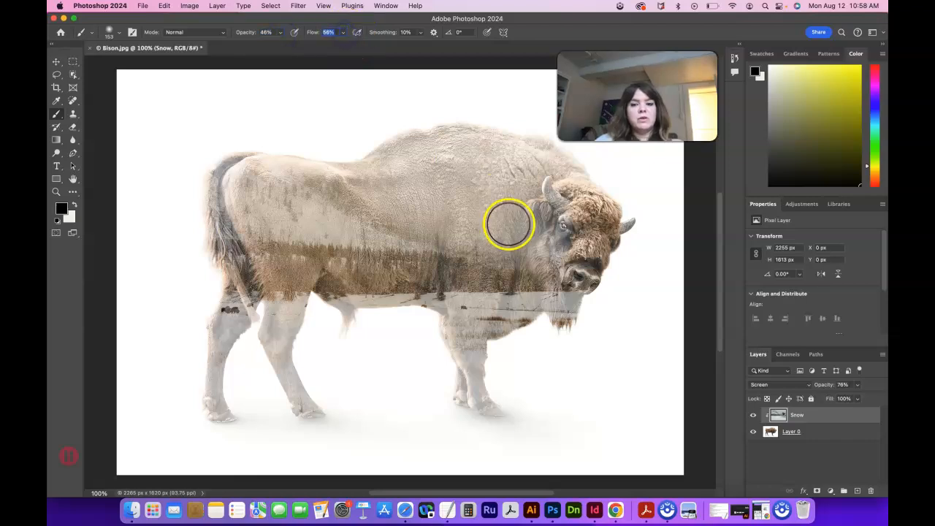
mouse_move(601, 249)
mouse_down()
mouse_move(581, 287)
mouse_move(570, 237)
mouse_move(614, 221)
mouse_move(594, 205)
mouse_move(621, 230)
mouse_up()
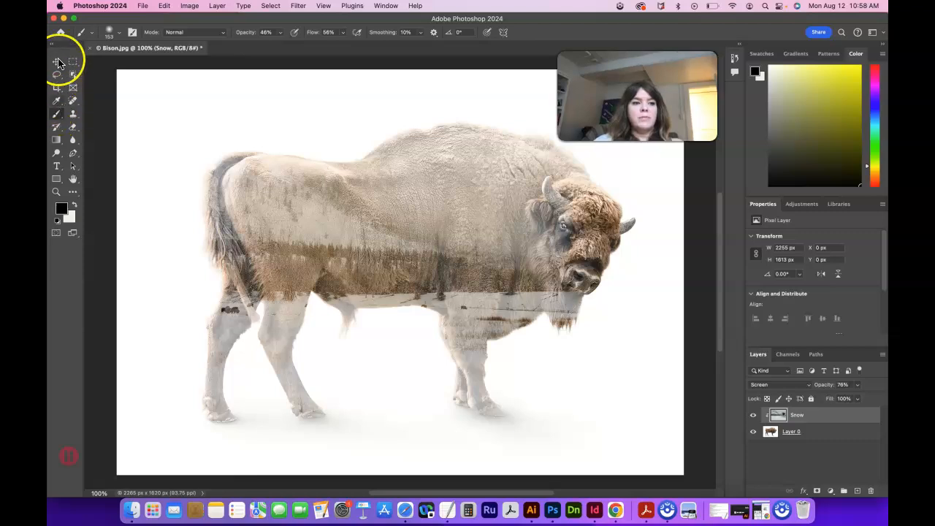
- Paint black on the Snow layer over the bison's horns, ear, cheek and muzzle to bring back their original detail
click(627, 225)
mouse_move(627, 225)
mouse_down()
mouse_move(607, 196)
mouse_move(552, 189)
mouse_up()
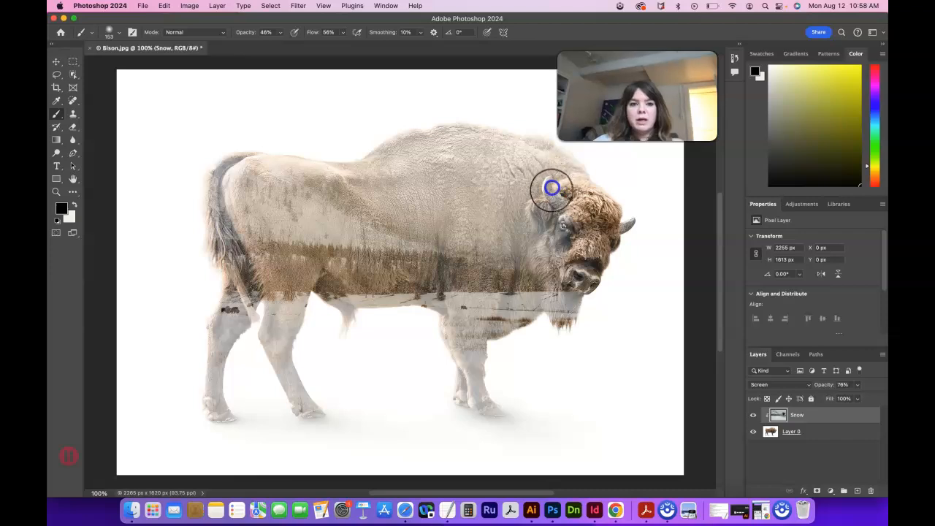
click(390, 6)
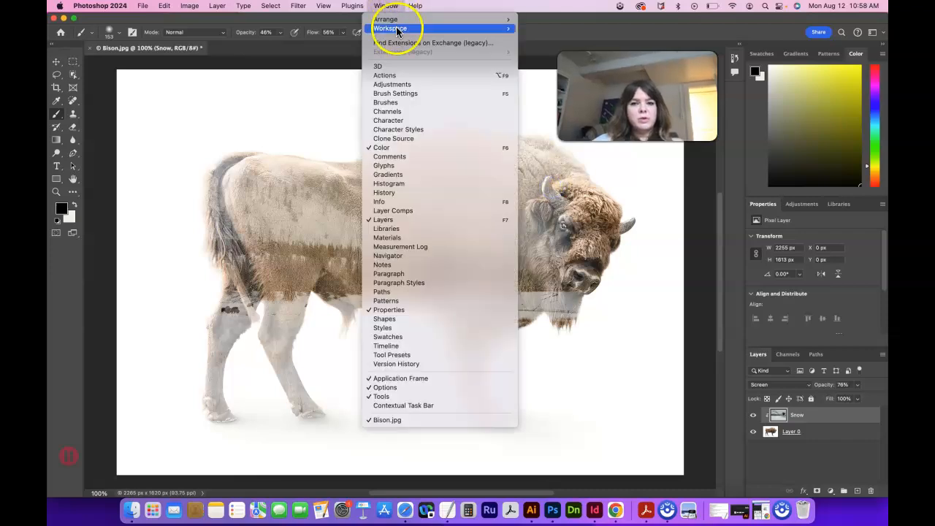
click(392, 5)
mouse_move(601, 274)
mouse_down()
mouse_move(586, 198)
mouse_move(563, 192)
mouse_move(538, 214)
mouse_move(583, 273)
mouse_move(551, 280)
mouse_up()
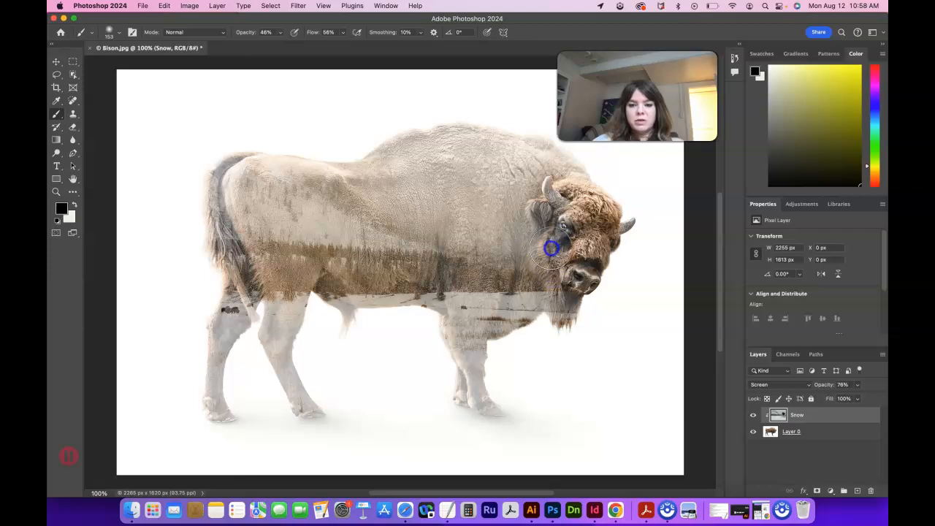
drag(542, 230, 553, 196)
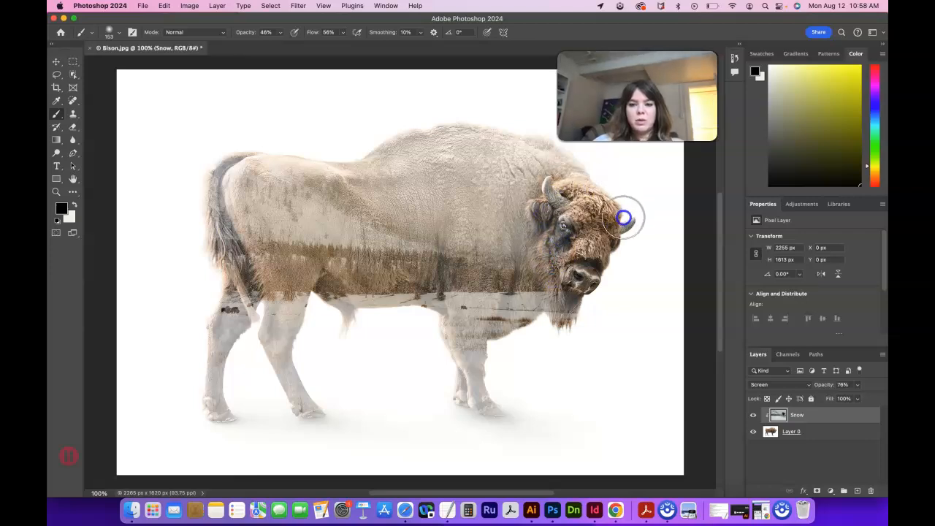
drag(544, 181, 538, 215)
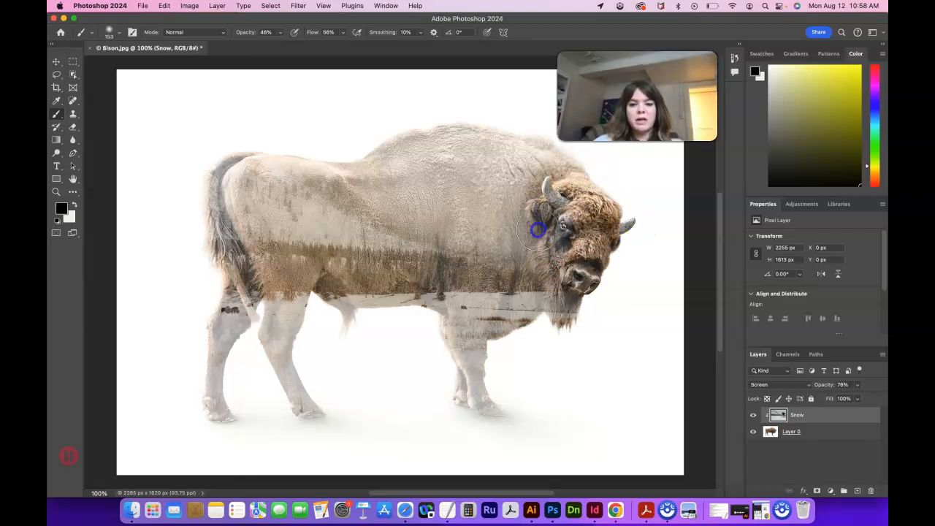
- Enlarge the brush to 300 px and paint black over the bison's beard, hooves, tail and rear leg on the Snow layer
click(119, 34)
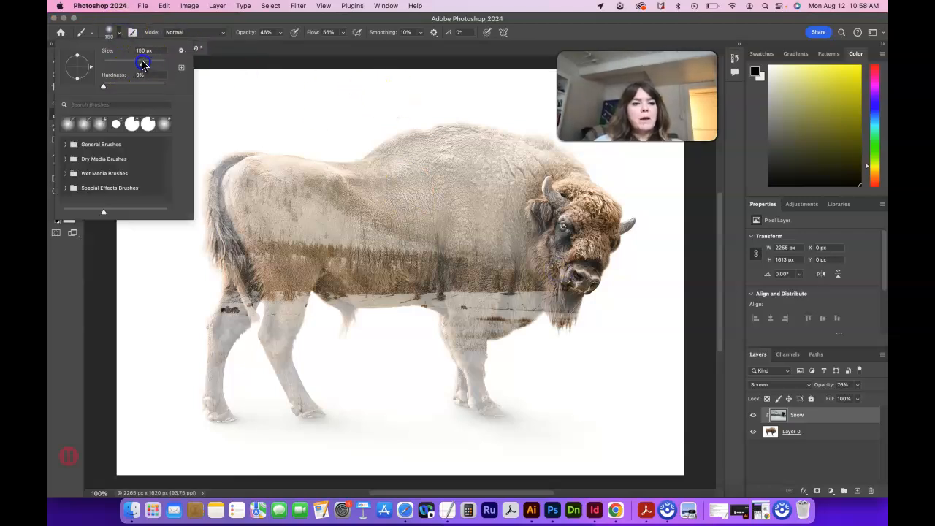
mouse_move(599, 185)
mouse_down()
mouse_move(584, 204)
mouse_move(535, 207)
mouse_move(564, 323)
mouse_move(637, 341)
mouse_up()
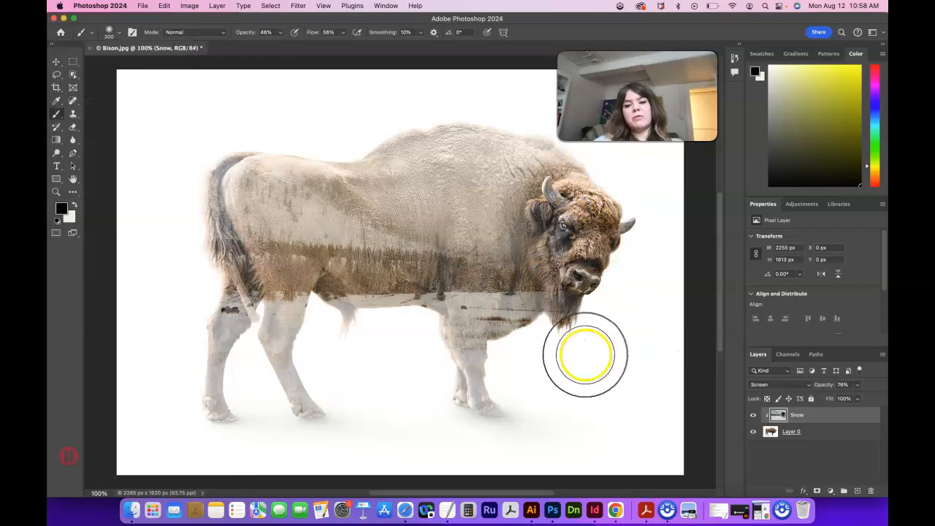
mouse_move(509, 423)
mouse_down()
mouse_move(200, 411)
mouse_move(219, 282)
mouse_move(211, 244)
mouse_move(241, 163)
mouse_move(202, 188)
mouse_move(197, 268)
mouse_move(207, 194)
mouse_move(232, 160)
mouse_up()
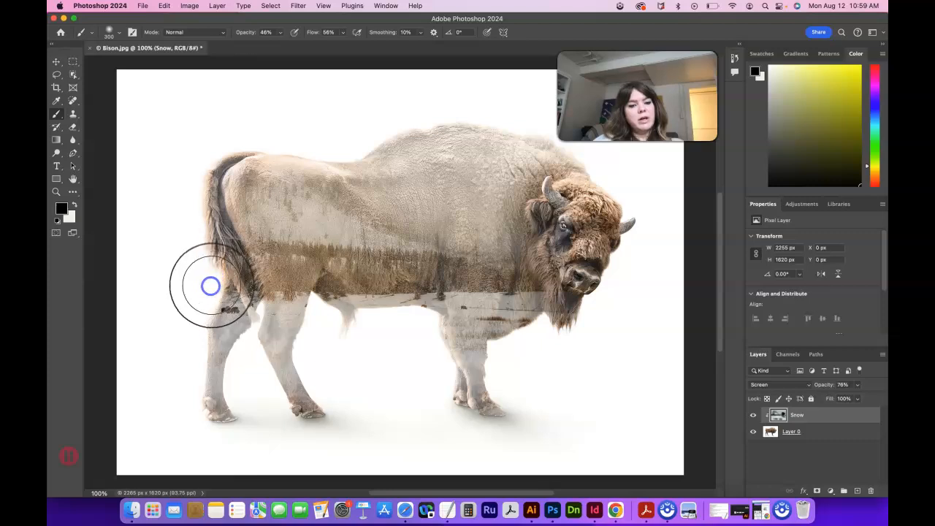
mouse_move(225, 378)
mouse_down()
mouse_move(214, 352)
mouse_move(222, 424)
mouse_up()
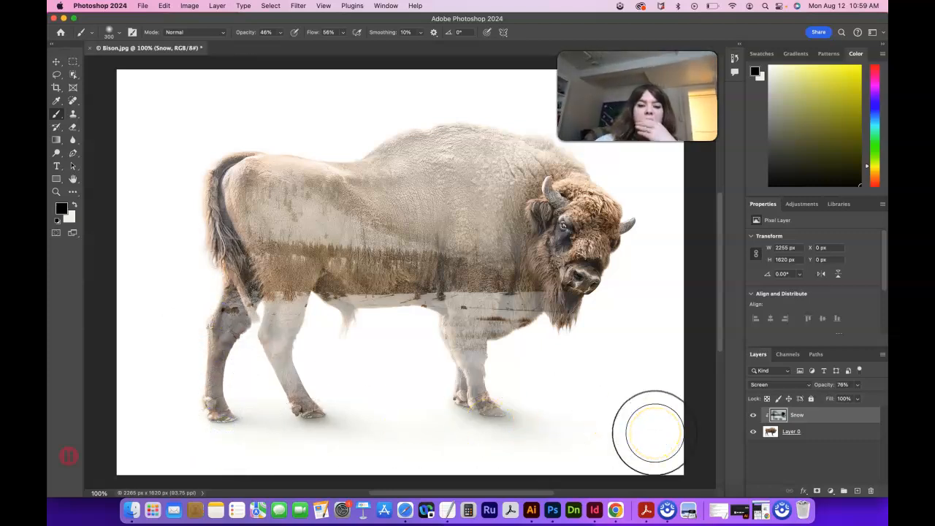
- Move the Snow layer up to about X 10 px, Y -161 px so the tree line crosses the middle of the bison's body
click(437, 283)
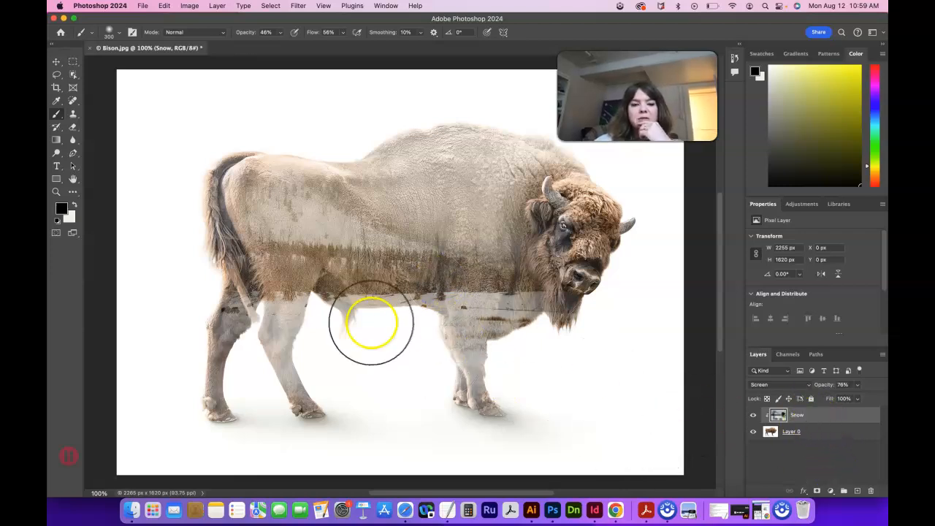
click(58, 65)
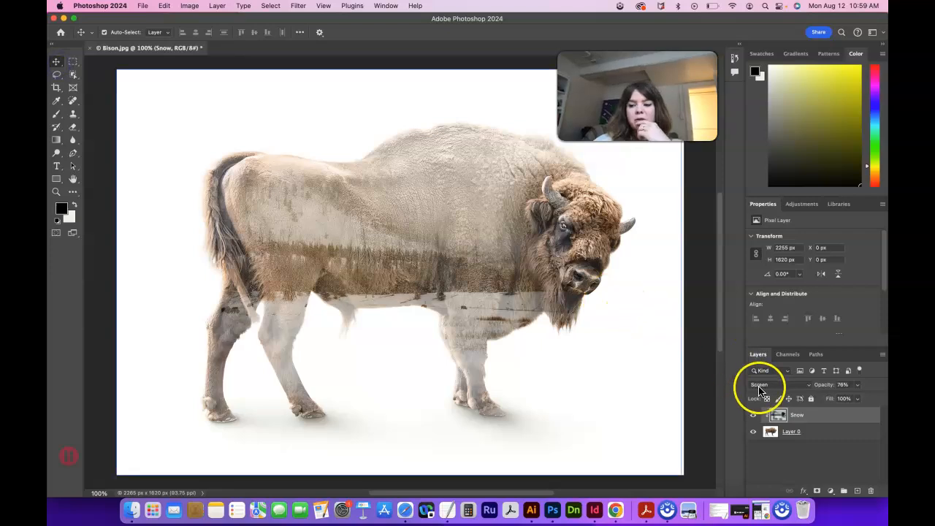
drag(390, 283, 393, 243)
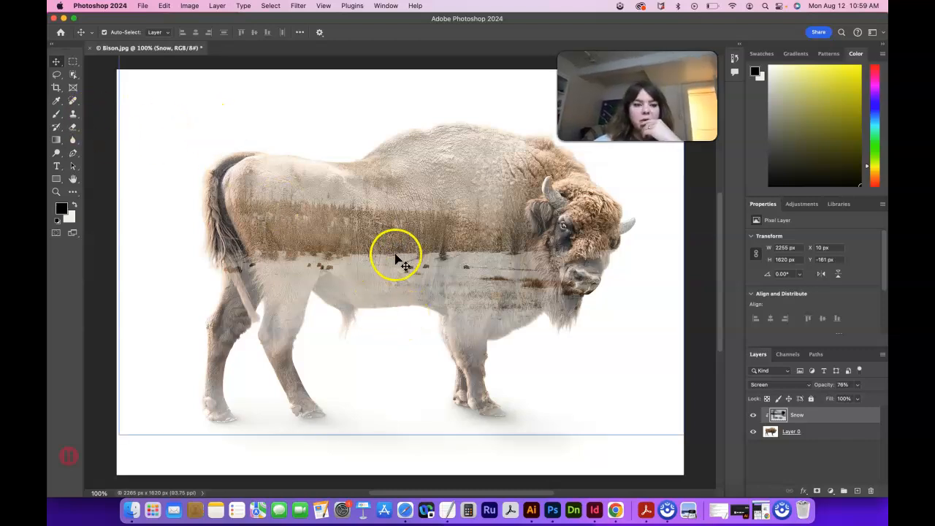
- Brush black on the Snow layer over the bison's muzzle, beard and hooves and across the ground shadow beneath it
click(56, 114)
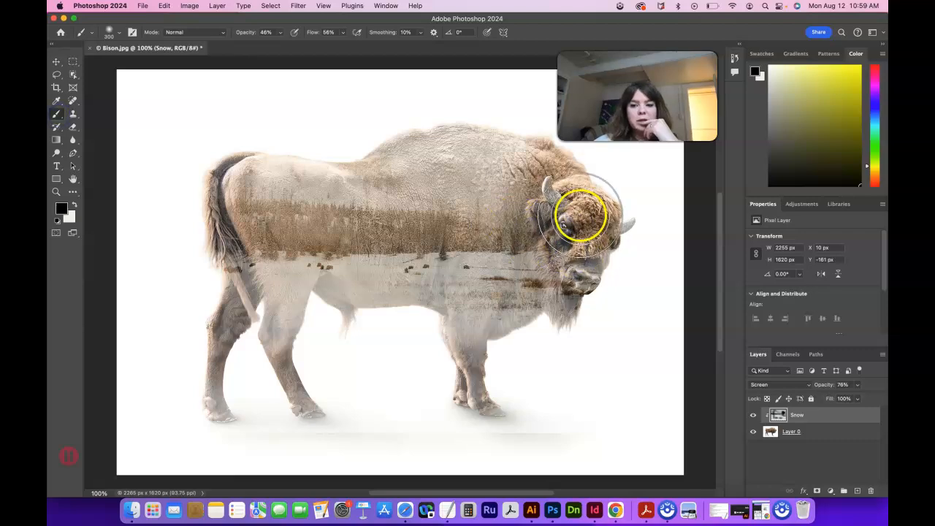
mouse_move(592, 320)
mouse_down()
mouse_move(540, 265)
mouse_move(537, 200)
mouse_move(547, 191)
mouse_move(528, 315)
mouse_move(553, 349)
mouse_up()
mouse_move(193, 409)
mouse_down()
mouse_move(195, 344)
mouse_move(222, 306)
mouse_move(203, 245)
mouse_move(217, 247)
mouse_move(213, 188)
mouse_move(251, 149)
mouse_move(201, 167)
mouse_move(221, 340)
mouse_move(213, 378)
mouse_move(225, 426)
mouse_move(216, 432)
mouse_move(347, 442)
mouse_up()
mouse_move(283, 424)
mouse_down()
mouse_move(487, 438)
mouse_move(462, 422)
mouse_up()
mouse_move(509, 423)
mouse_down()
mouse_move(473, 413)
mouse_move(567, 441)
mouse_move(632, 442)
mouse_up()
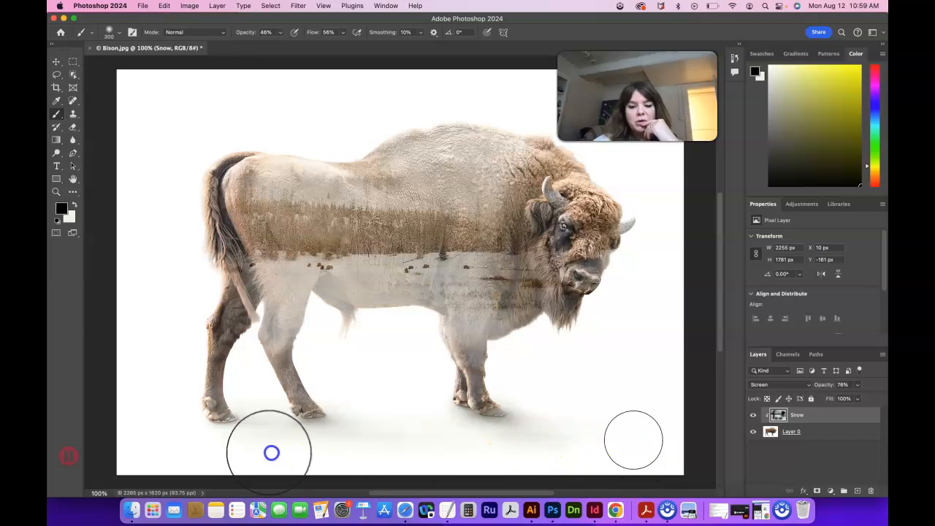
mouse_move(213, 447)
mouse_down()
mouse_move(647, 448)
mouse_move(452, 452)
mouse_move(615, 440)
mouse_move(648, 454)
mouse_move(303, 460)
mouse_move(395, 436)
mouse_move(368, 430)
mouse_move(319, 445)
mouse_move(185, 445)
mouse_move(680, 449)
mouse_up()
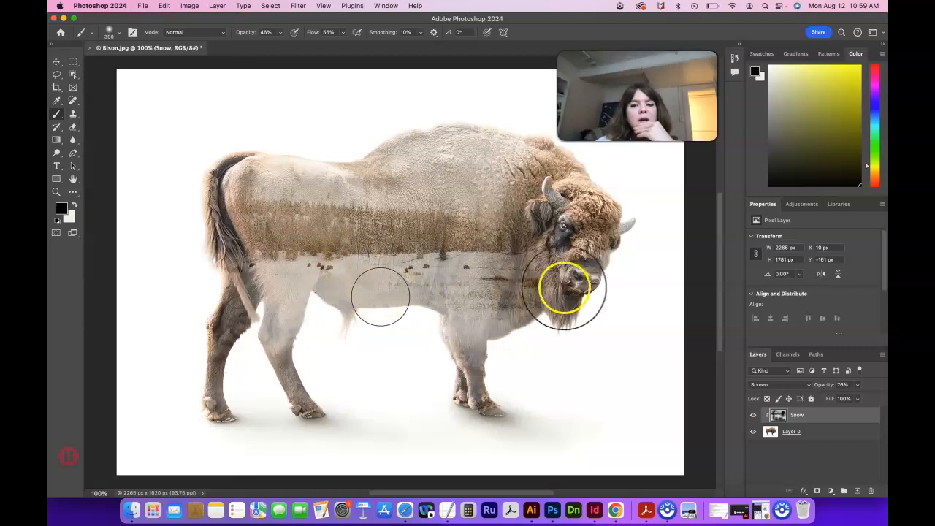
mouse_move(643, 300)
mouse_down()
mouse_move(656, 215)
mouse_move(655, 309)
mouse_move(266, 282)
mouse_move(149, 367)
mouse_move(159, 366)
mouse_move(171, 391)
mouse_move(146, 416)
mouse_up()
click(214, 422)
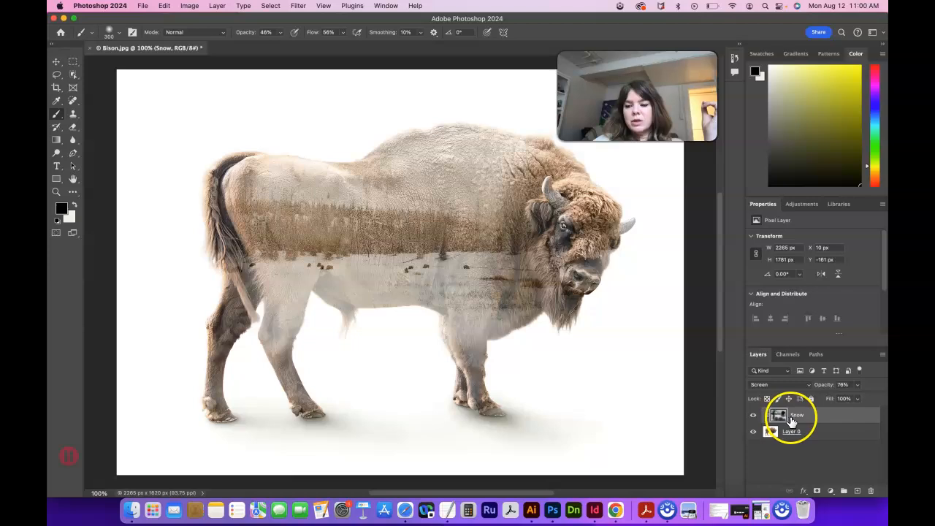
- Add a Gradient fill layer above the Snow layer and move its settings dialog away from the bison's body
click(830, 493)
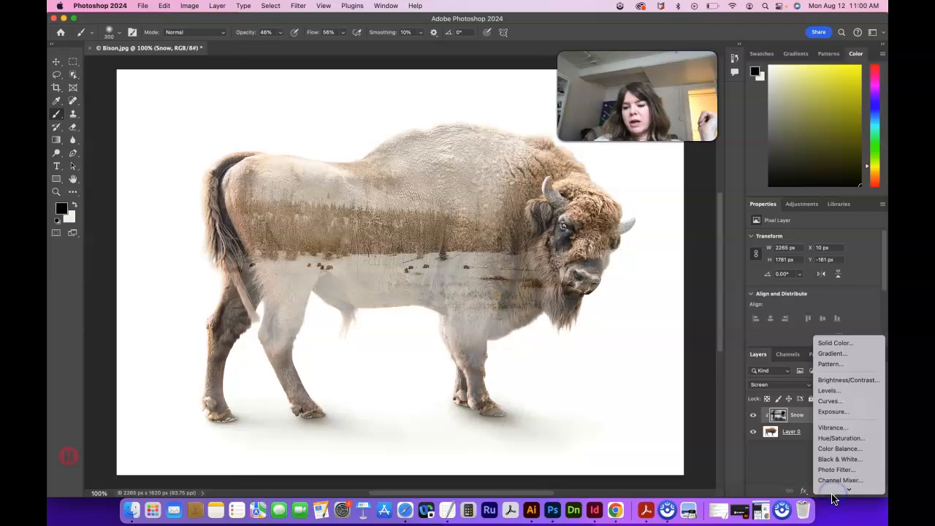
click(831, 354)
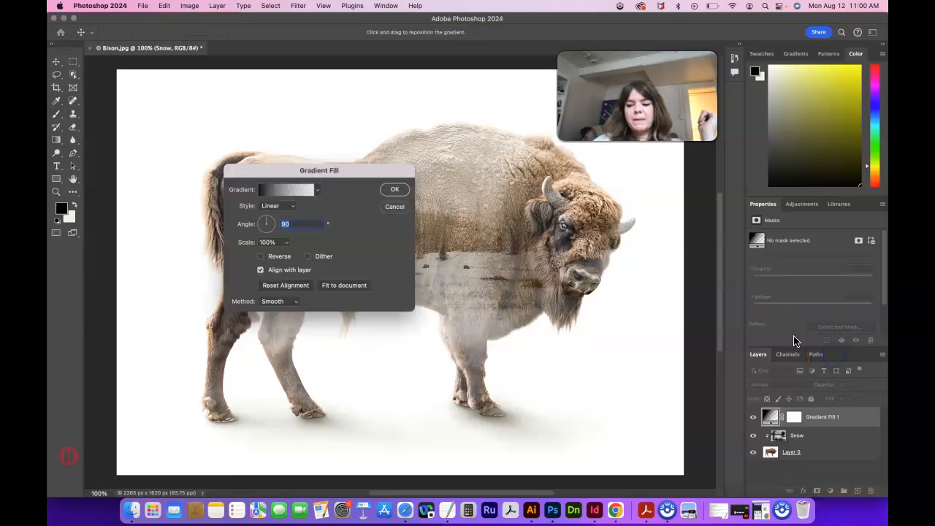
drag(363, 169, 375, 93)
- Open the gradient presets and collapse the expanded groups from Basics through Neutrals to browse the available sets
click(328, 118)
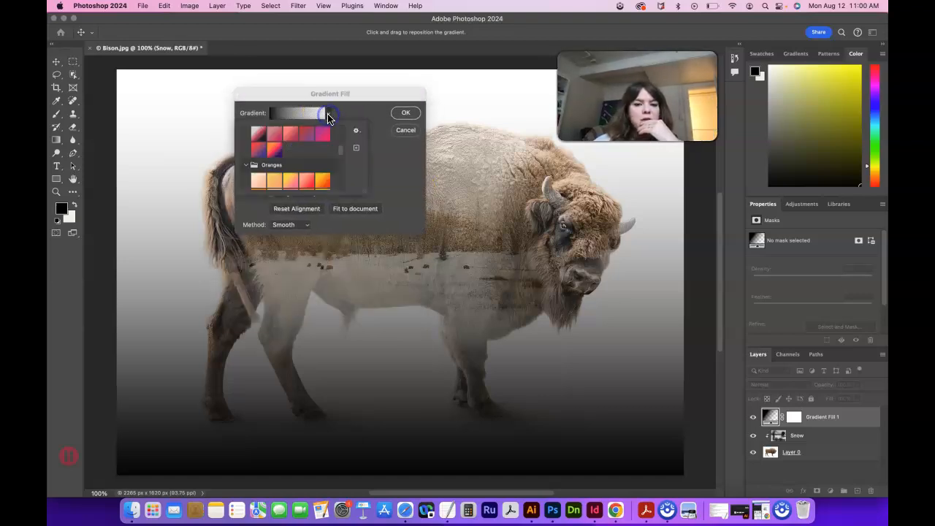
scroll(339, 154, up, 5)
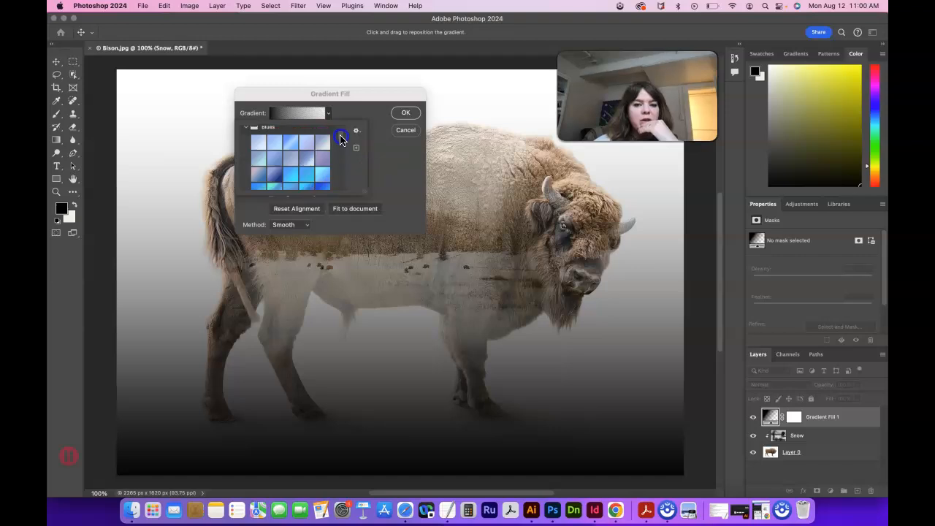
click(246, 163)
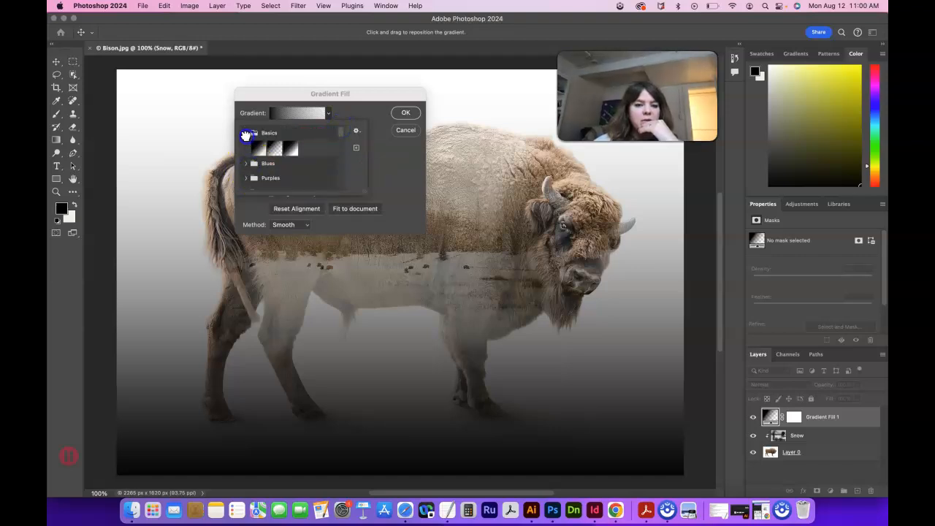
click(247, 134)
scroll(250, 181, down, 3)
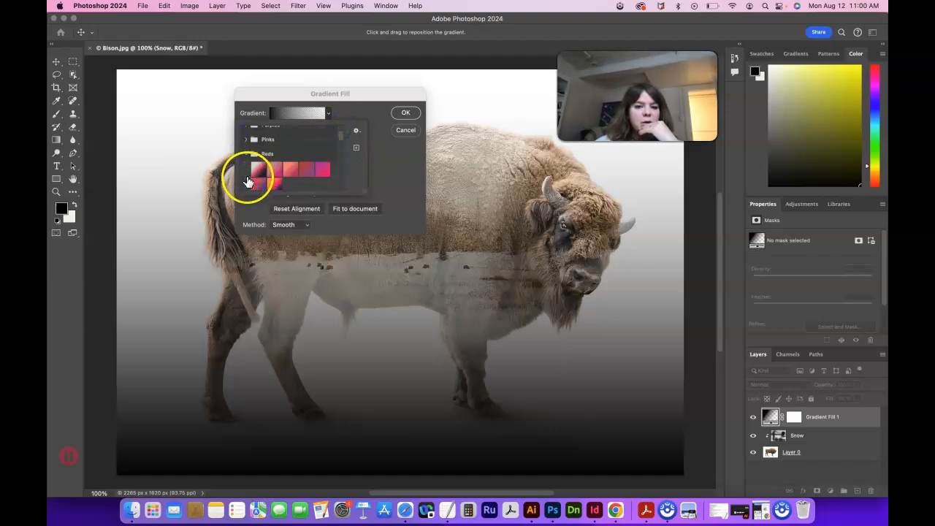
click(246, 153)
click(246, 168)
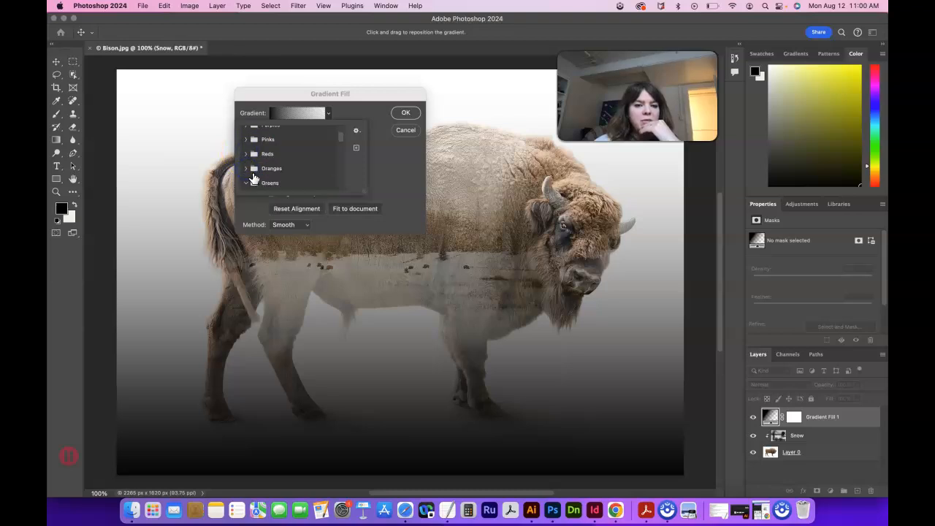
click(246, 184)
scroll(293, 160, down, 3)
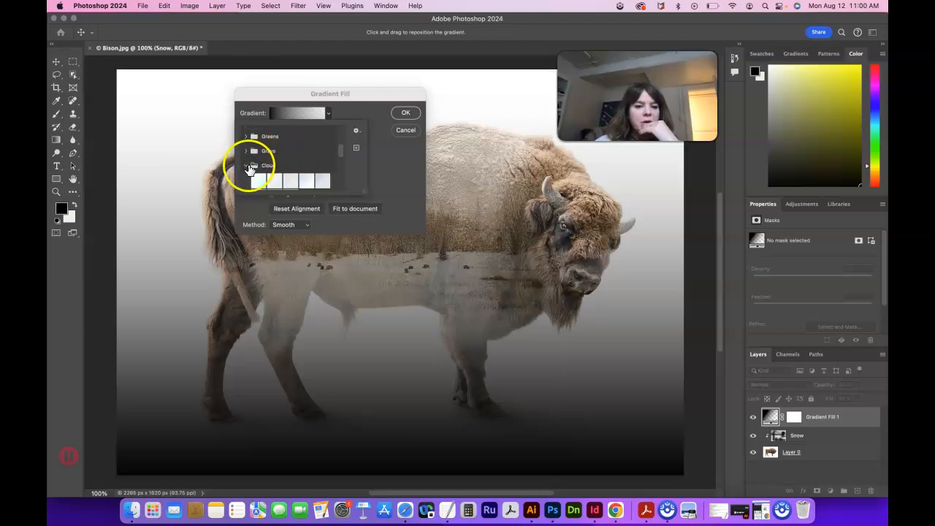
click(245, 166)
click(246, 181)
scroll(290, 182, down, 3)
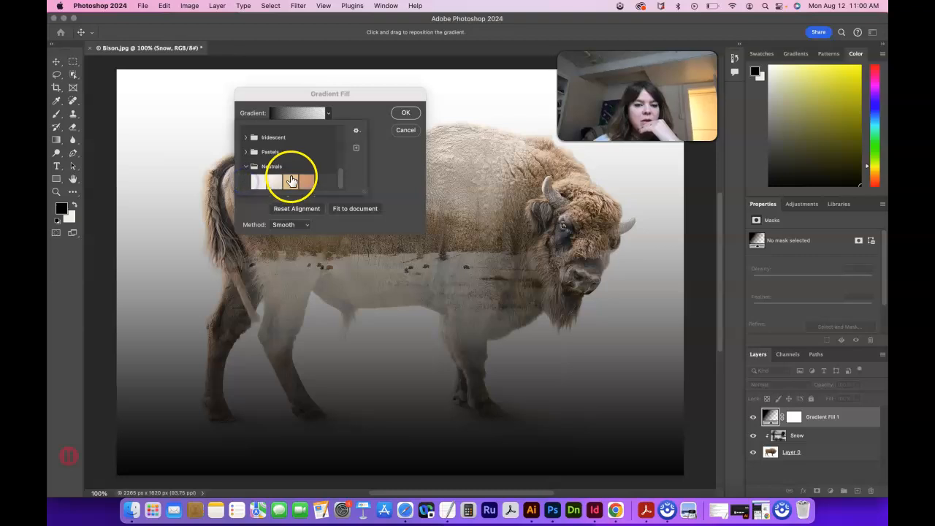
click(253, 171)
click(309, 163)
scroll(311, 167, up, 5)
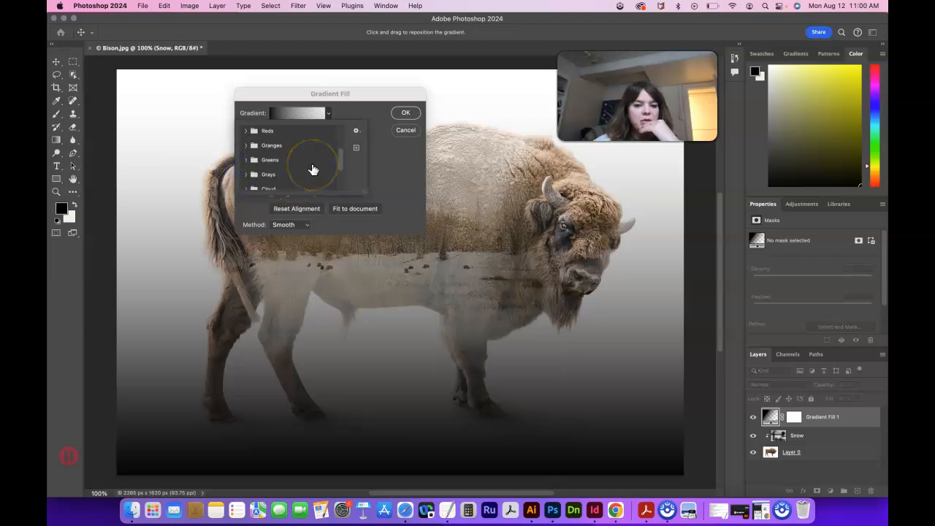
- Expand the Reds preset group and choose its last gradient, running from orange through pink to dark purple
click(249, 153)
click(307, 164)
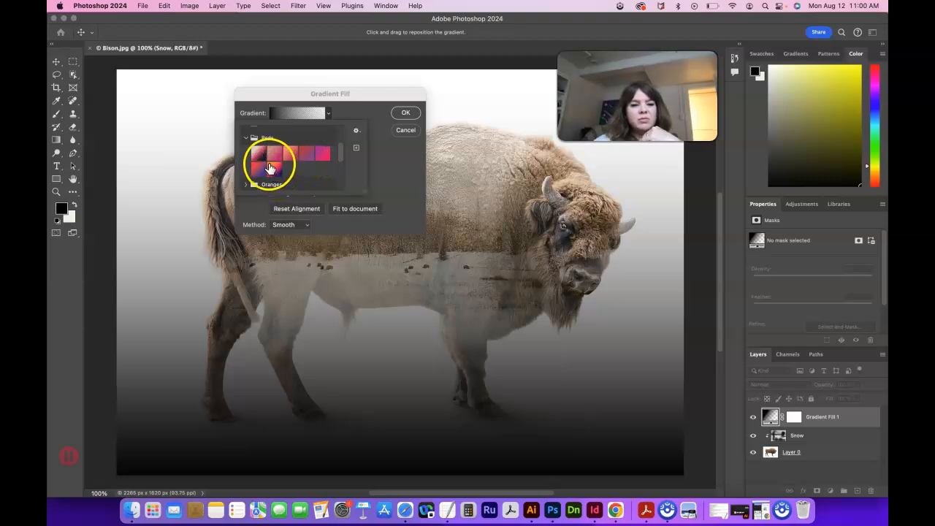
click(272, 170)
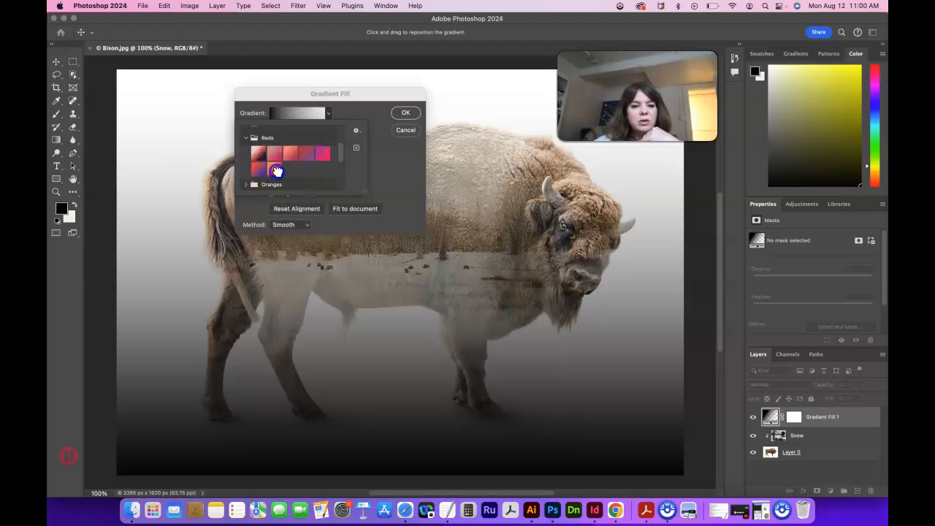
click(327, 115)
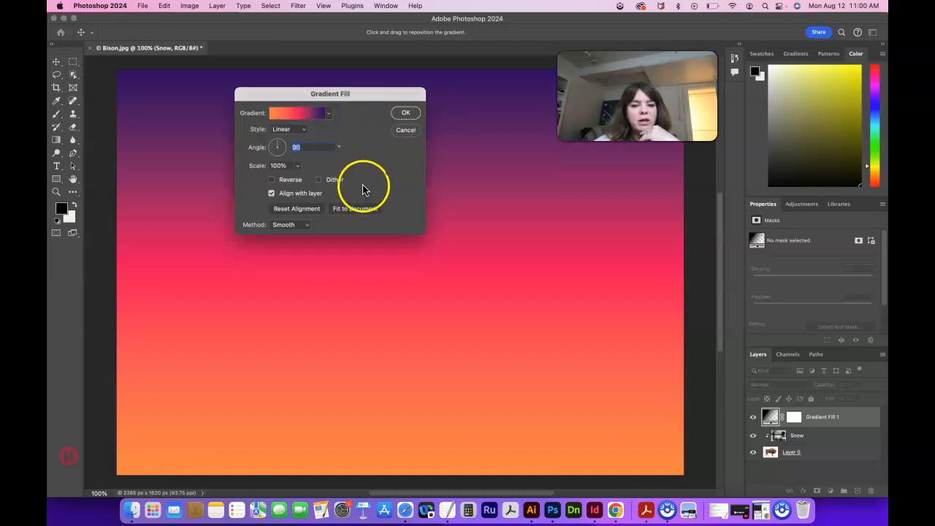
- Review the gradient style options, keep Linear, and apply the gradient fill
click(297, 129)
click(303, 129)
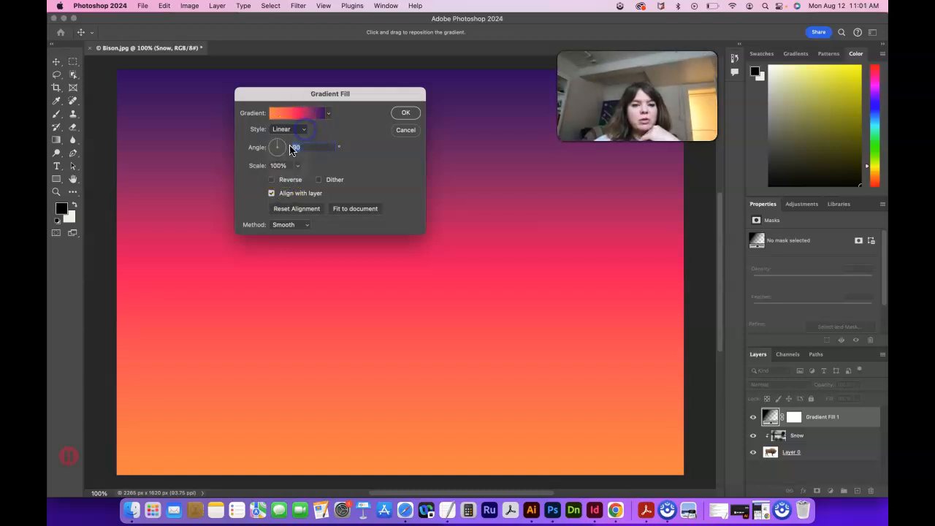
click(305, 130)
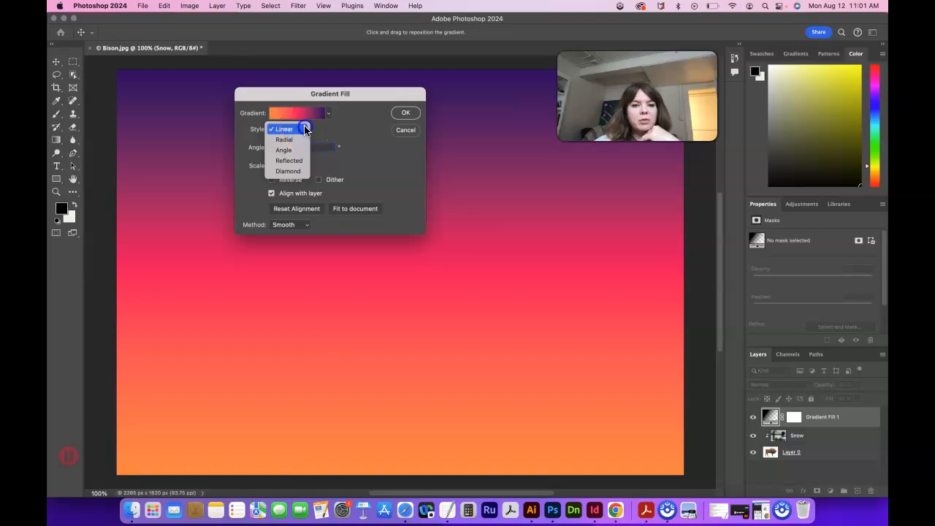
click(303, 129)
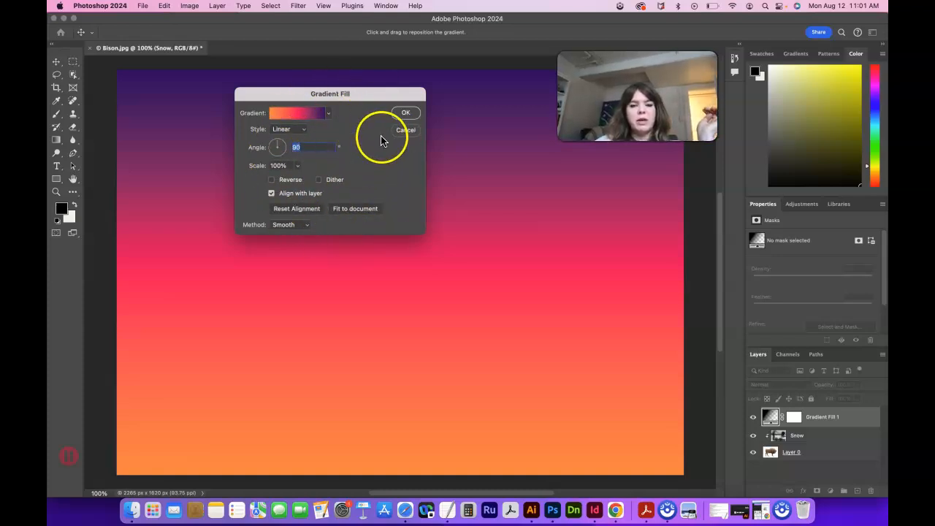
click(408, 114)
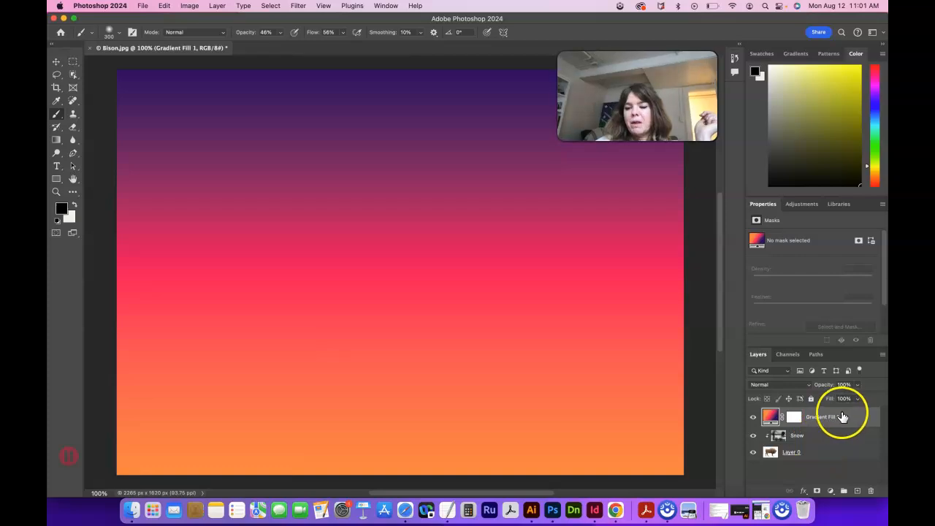
- Lower the gradient fill layer's opacity to 74% and set its blend mode to Overlay
click(857, 385)
drag(849, 398, 845, 399)
click(807, 387)
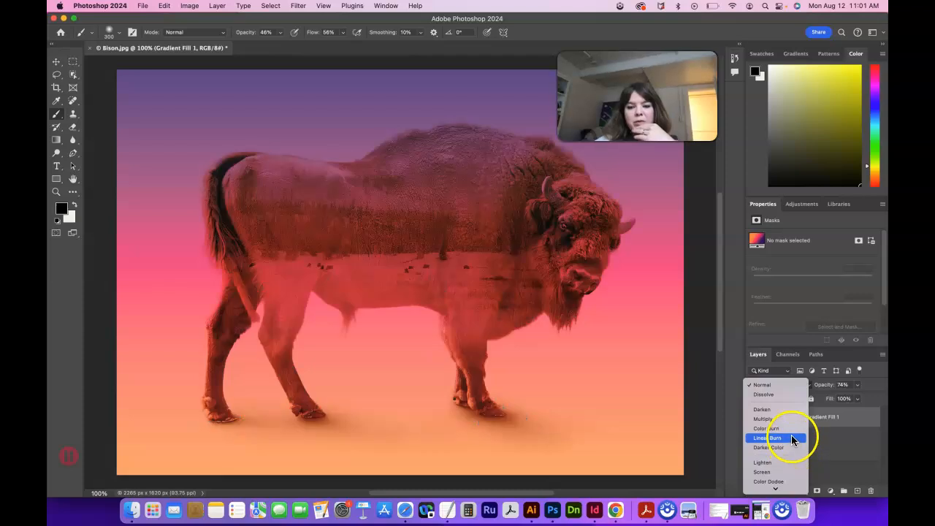
scroll(791, 444, down, 1)
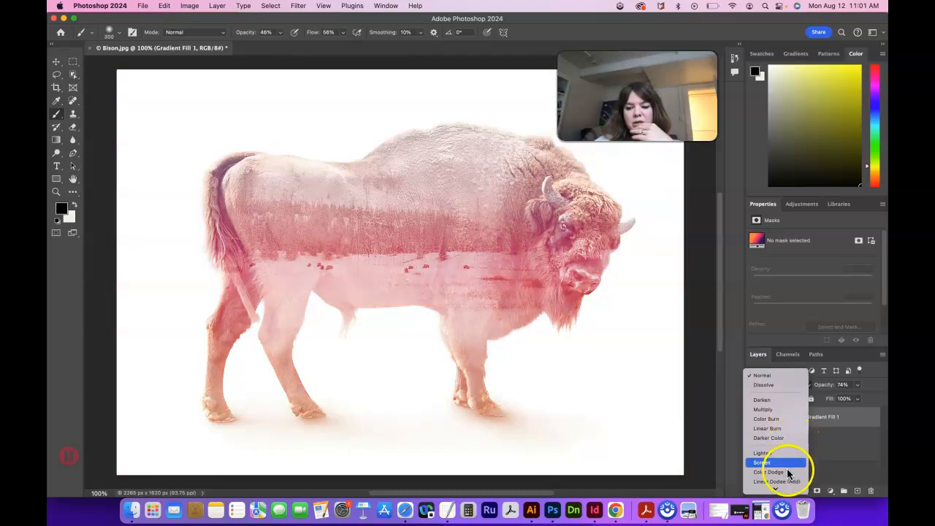
scroll(787, 468, down, 5)
scroll(787, 473, down, 2)
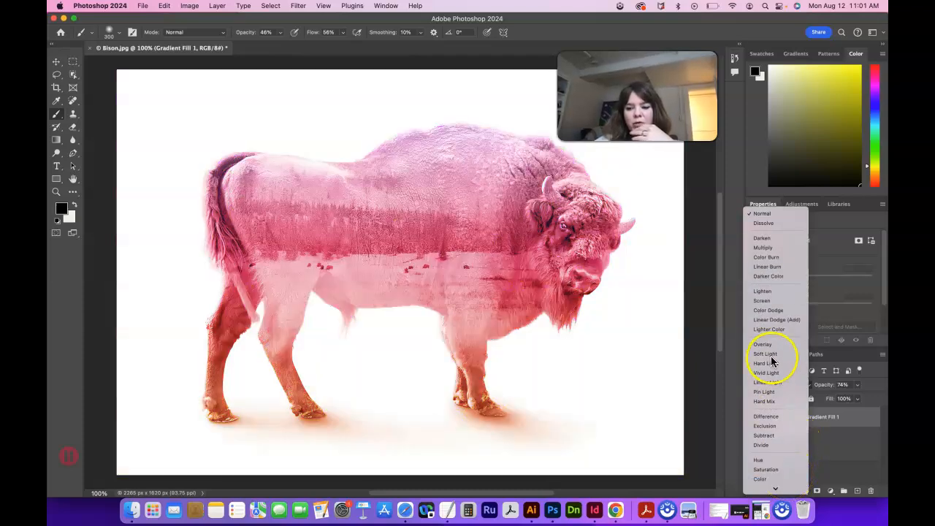
click(766, 347)
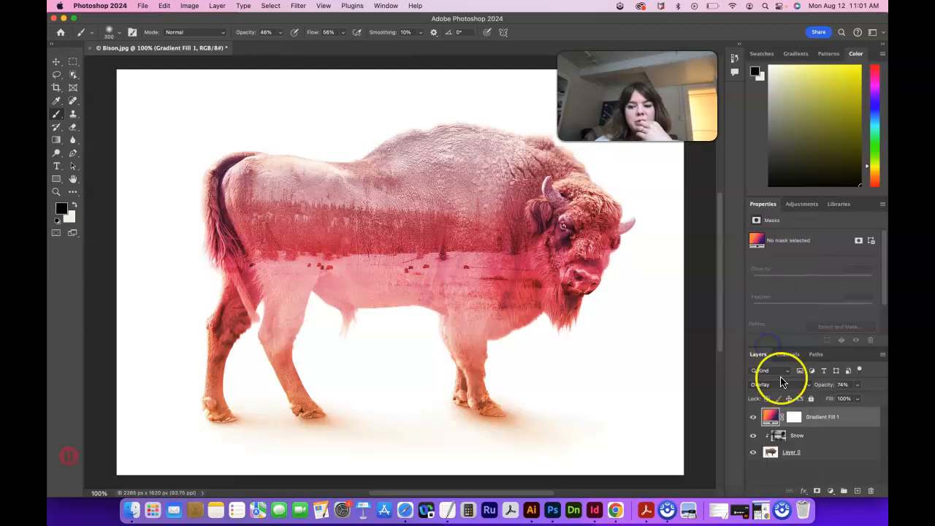
- Reopen the gradient fill layer's settings, set the angle to 0° and apply the change
click(770, 419)
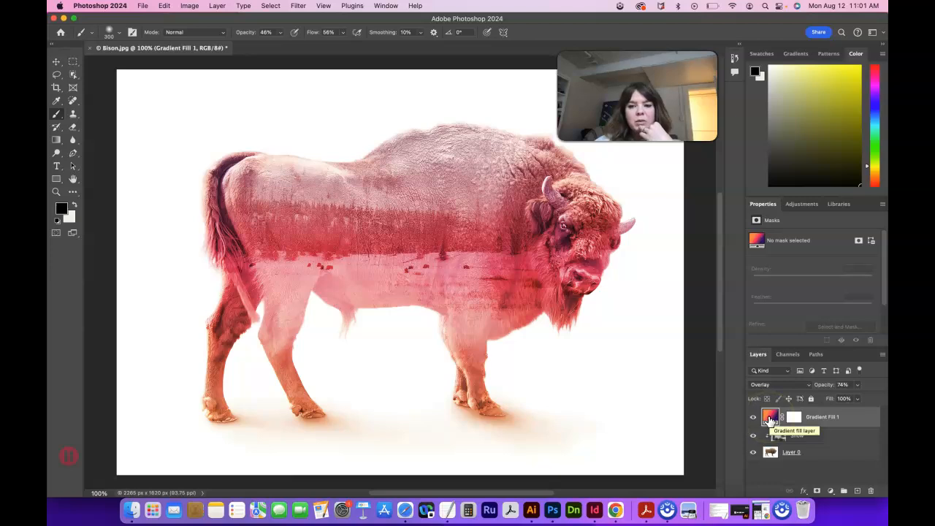
double_click(771, 419)
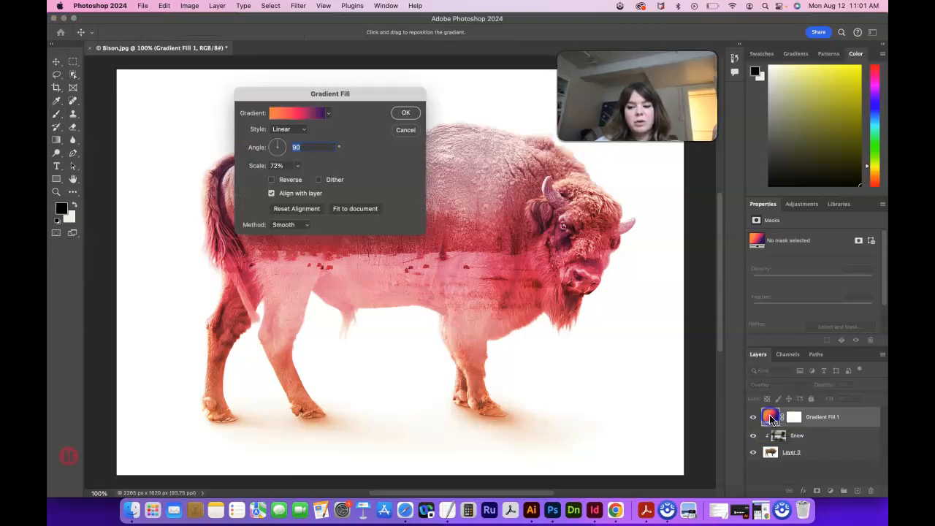
click(299, 148)
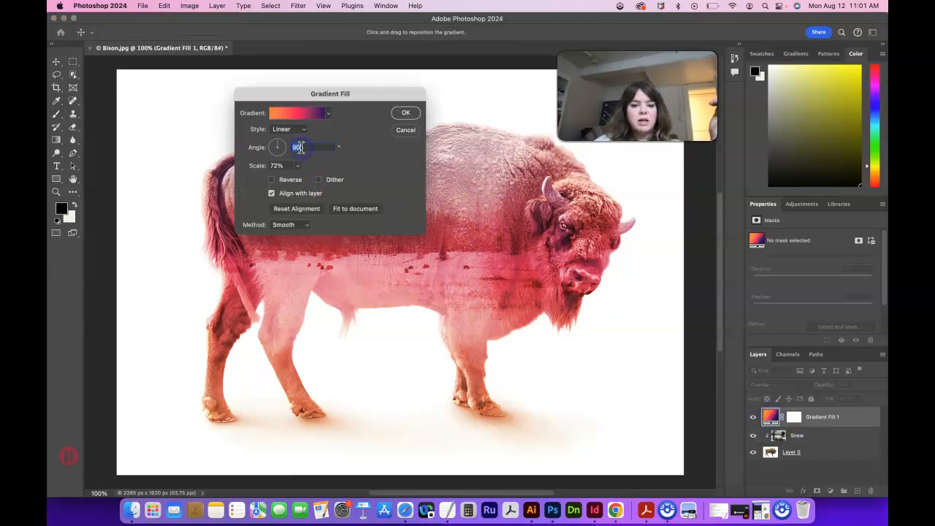
text(0)
click(407, 117)
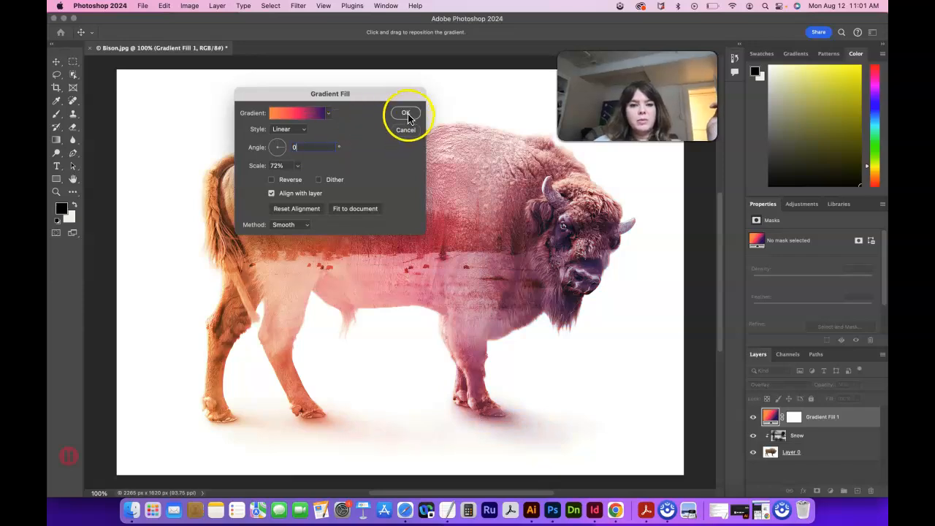
click(406, 114)
key(b)
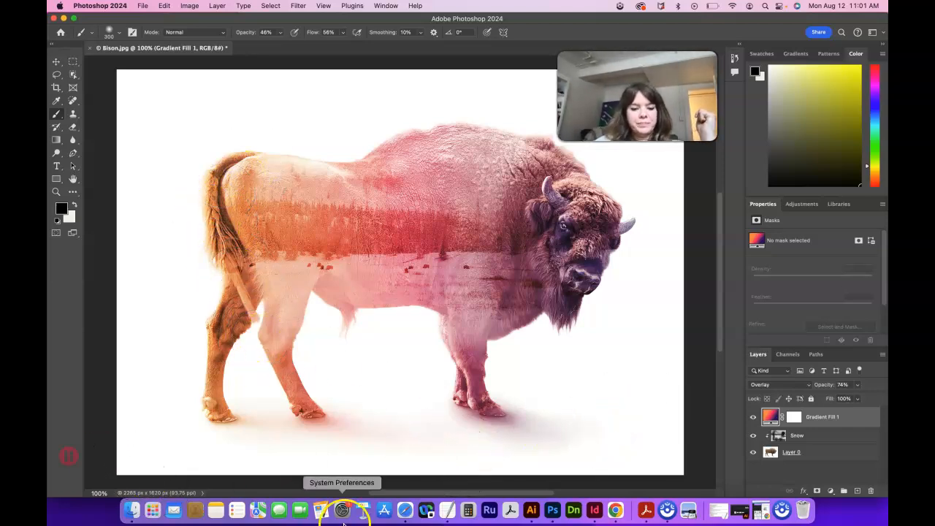
- Switch to Safari and read the tutorial's "Step 4: Keep focus" section through to the end of the article
click(407, 514)
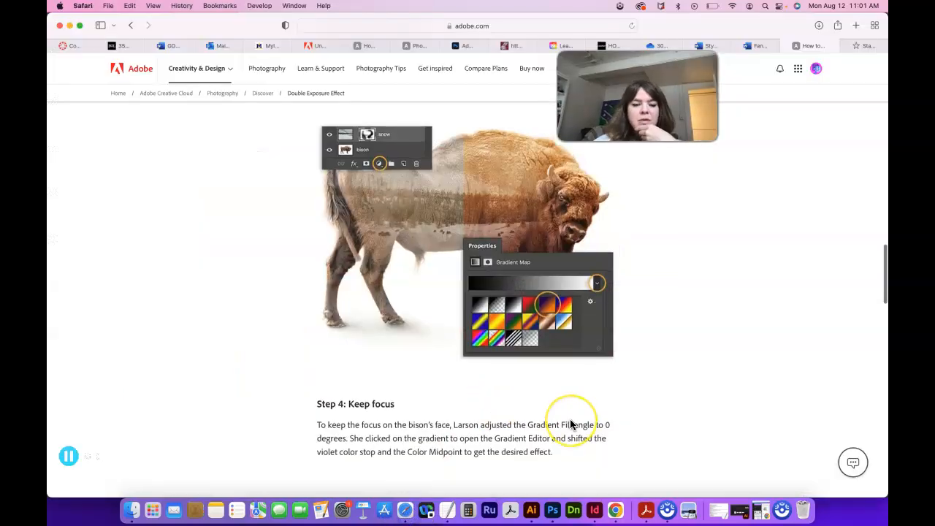
scroll(573, 420, down, 5)
scroll(572, 425, down, 4)
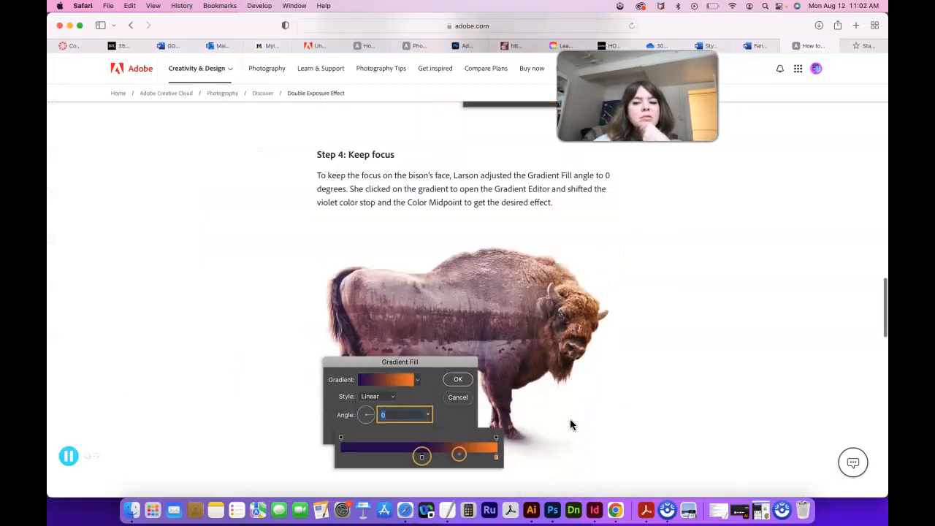
scroll(571, 424, up, 3)
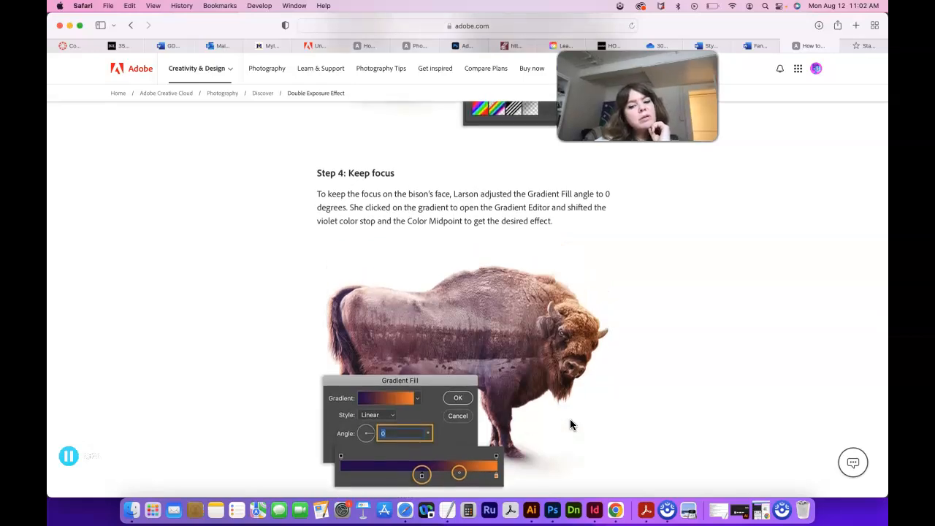
scroll(570, 420, down, 7)
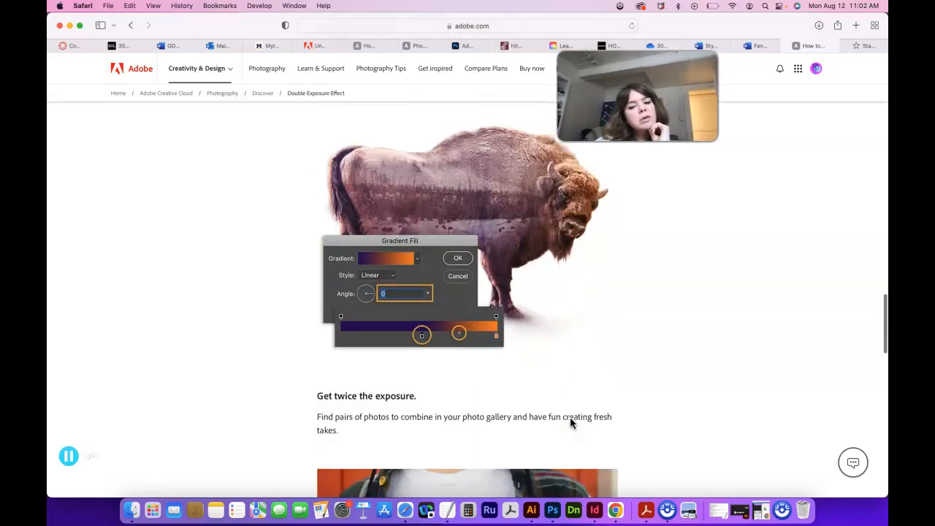
scroll(571, 424, down, 4)
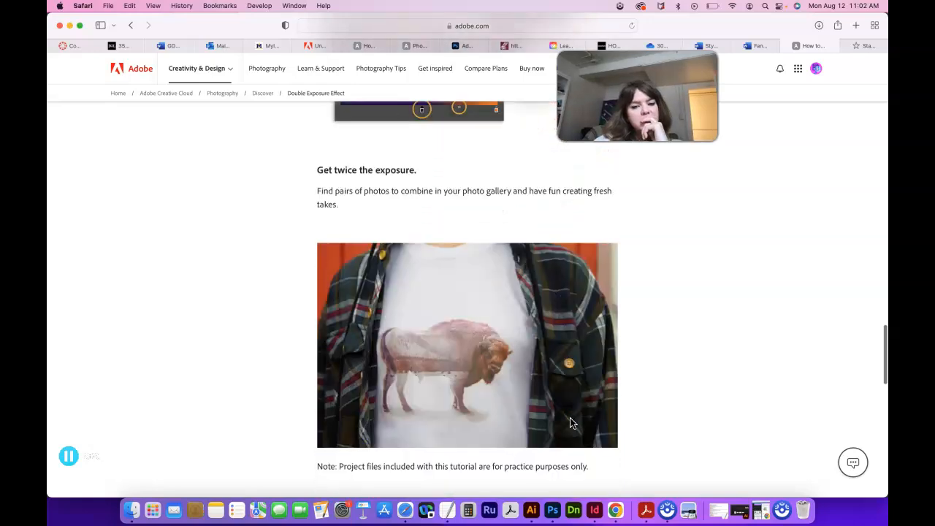
- Switch back to Photoshop, open the gradient fill layer's gradient in the Gradient Editor and move the pink color stop to 65%
click(552, 510)
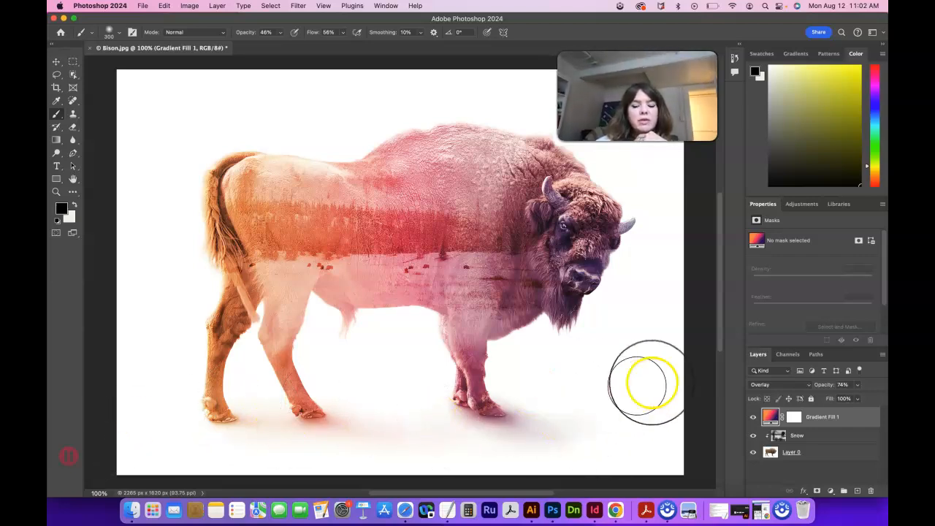
double_click(770, 416)
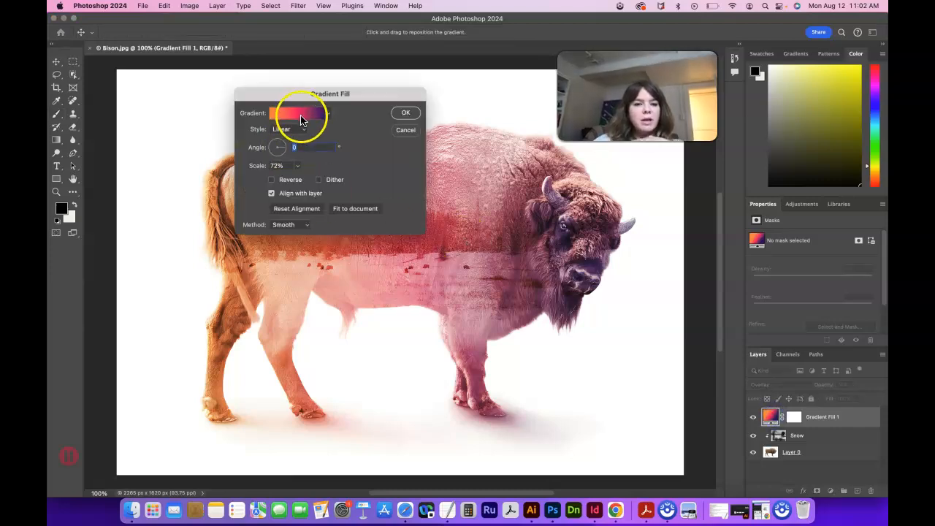
click(301, 119)
click(468, 302)
drag(479, 305, 493, 306)
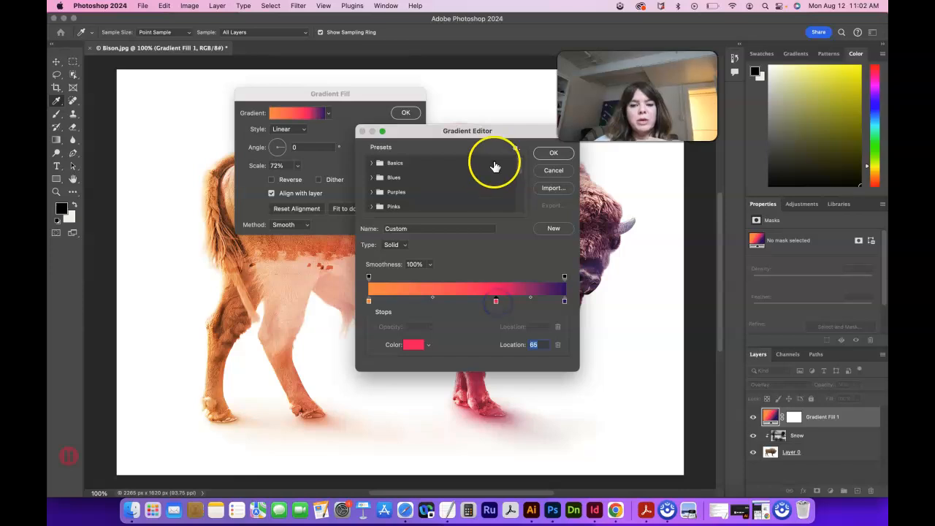
- Try other positions for the gradient's pink color stop and midpoints, moving the orange-to-pink midpoint to 76%, and discard the gradient fill changes
drag(501, 130, 253, 84)
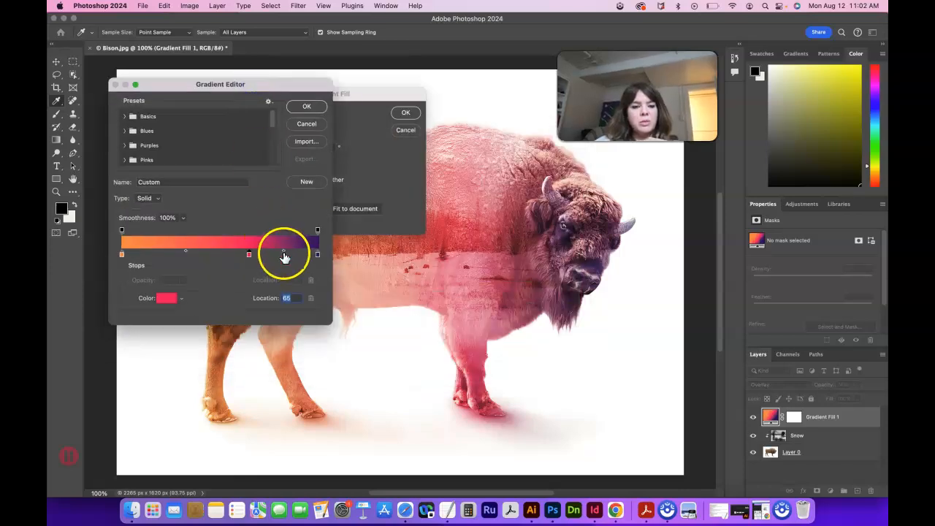
click(185, 251)
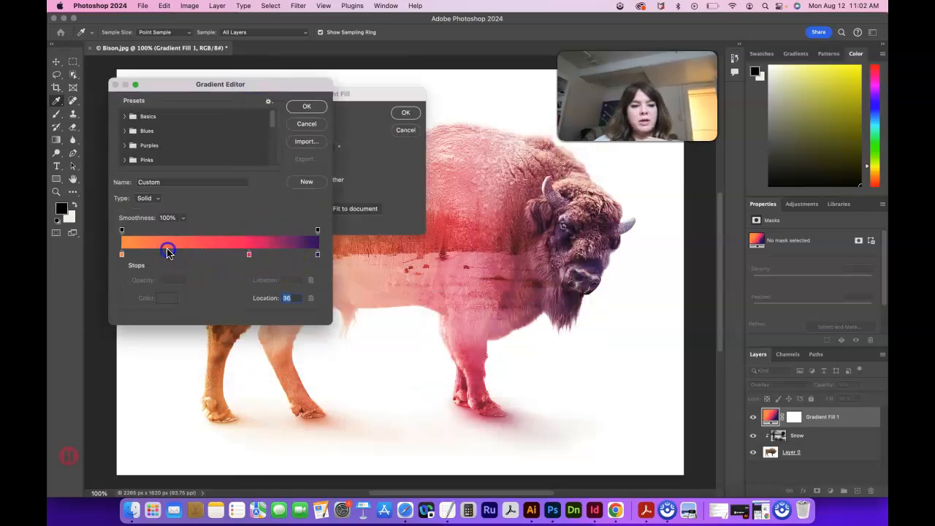
click(249, 254)
click(273, 252)
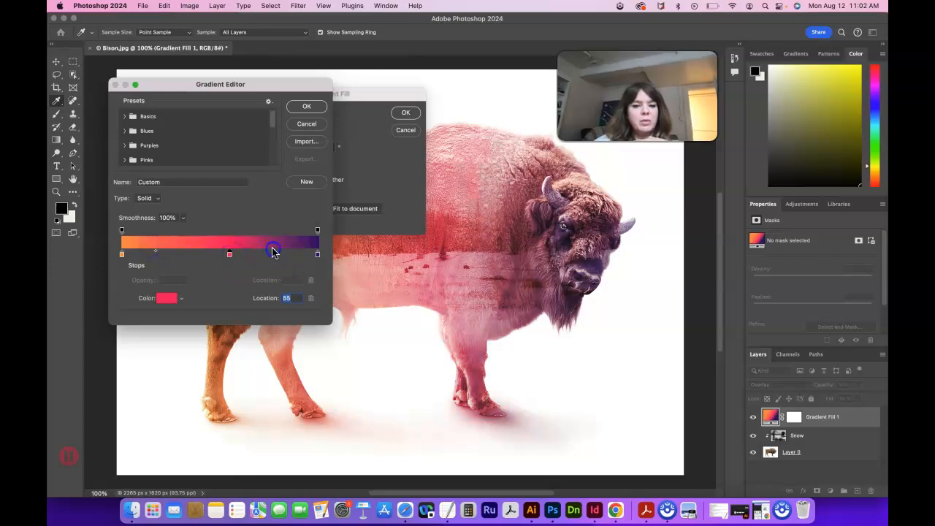
drag(250, 85, 265, 20)
click(153, 188)
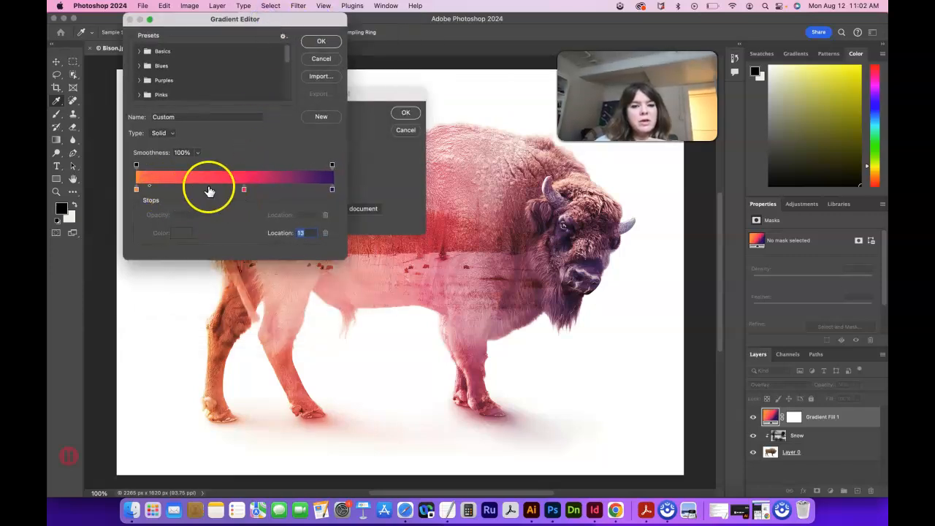
drag(150, 186, 218, 189)
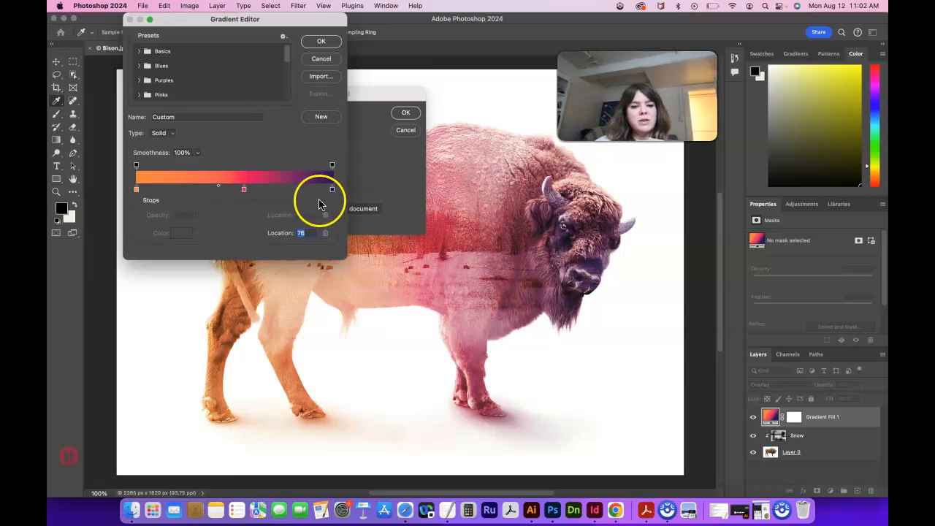
click(323, 43)
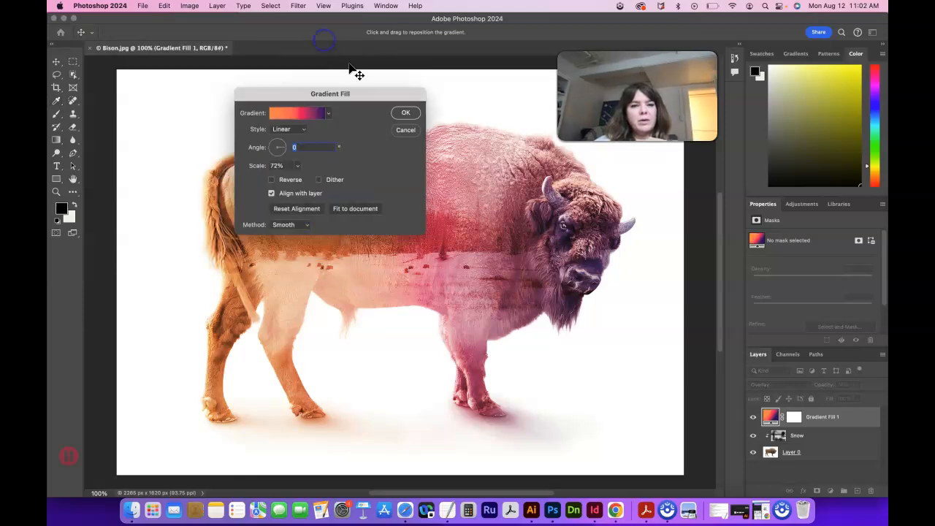
click(408, 132)
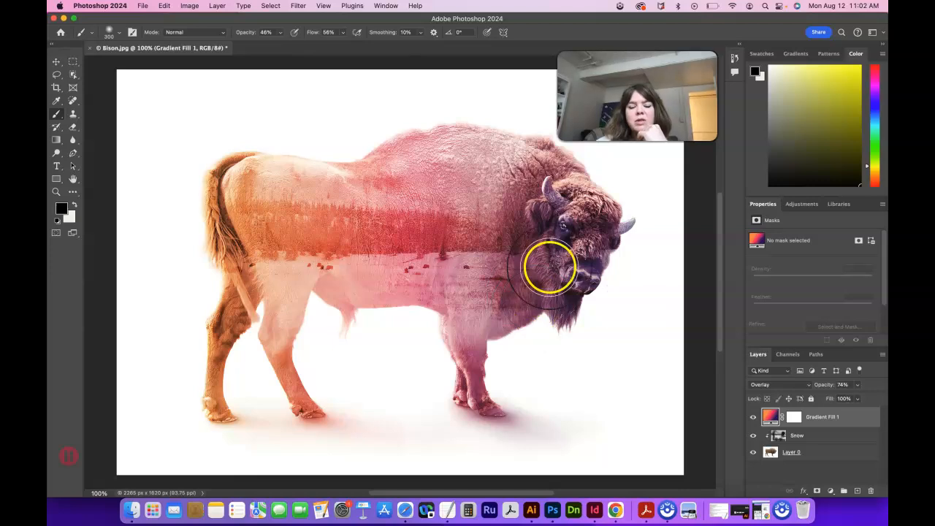
mouse_move(563, 232)
mouse_down()
mouse_move(614, 229)
mouse_move(592, 318)
mouse_up()
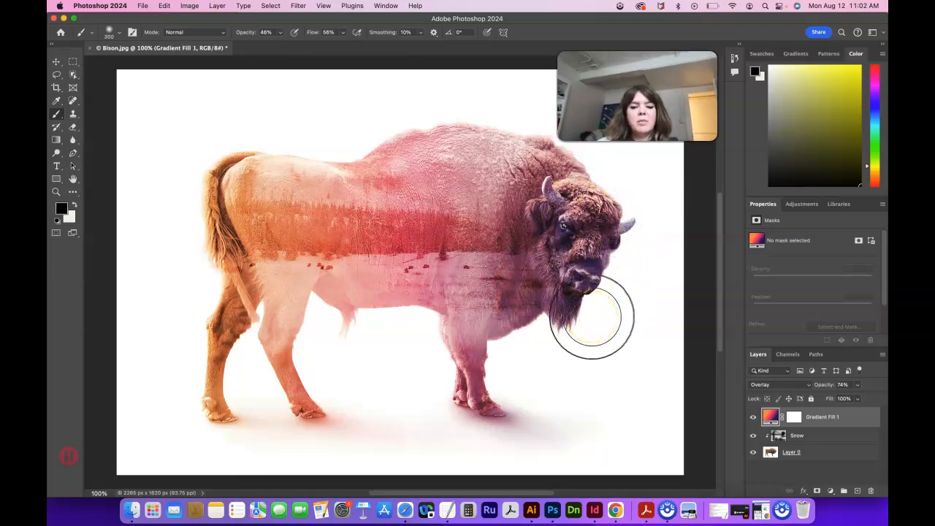
mouse_move(591, 317)
mouse_down()
mouse_move(576, 344)
mouse_move(547, 343)
mouse_move(493, 362)
mouse_move(513, 403)
mouse_up()
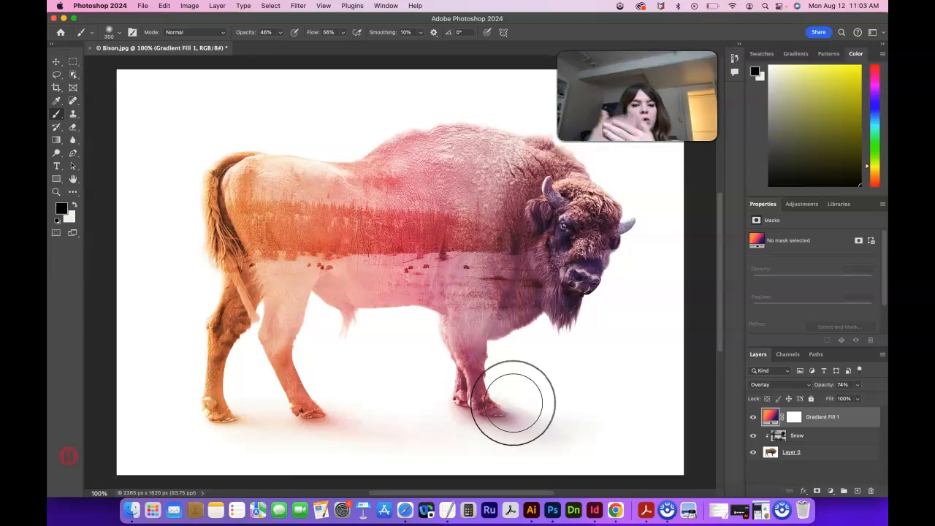
- Save the document in Photoshop format in the CreateADoubleExposure folder, named with the author's first name plus "DoubleExposureDemo", keeping Maximize Compatibility on
click(142, 6)
click(177, 119)
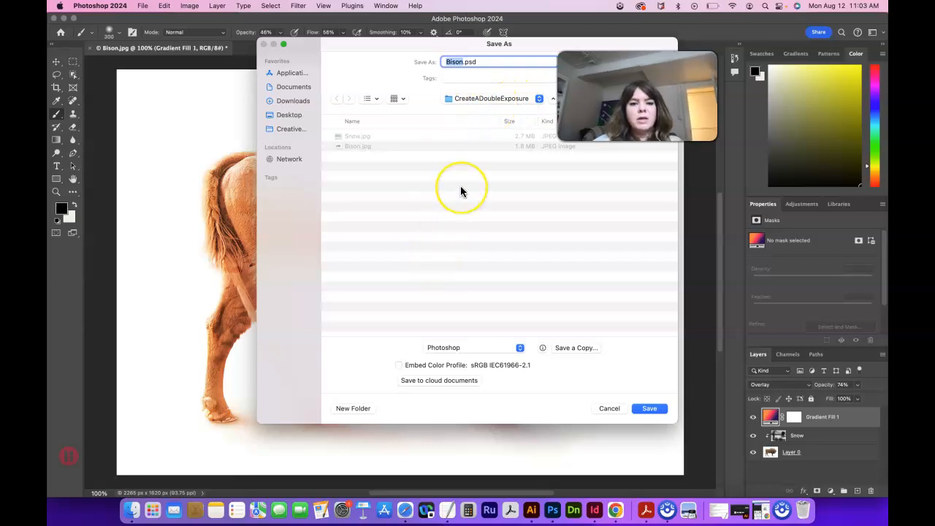
text(Mary)
text(Dou)
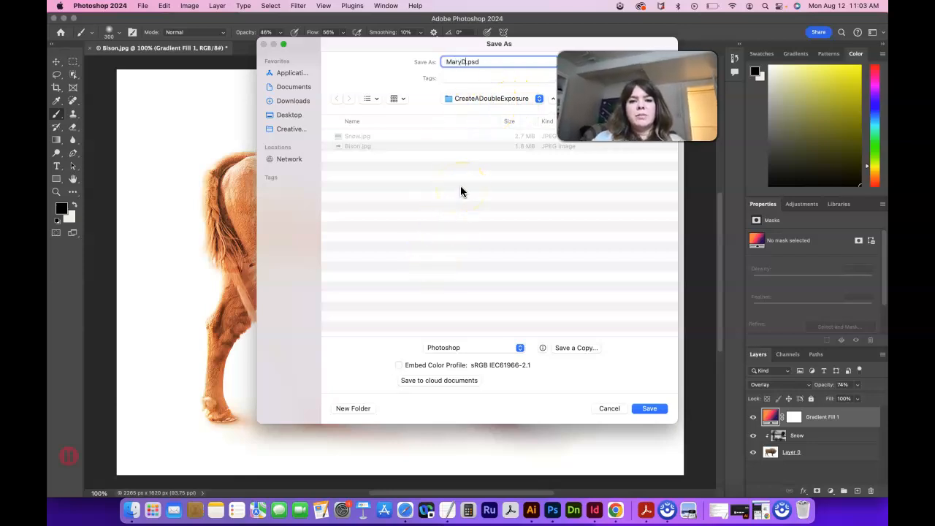
text(bleExposureDemo)
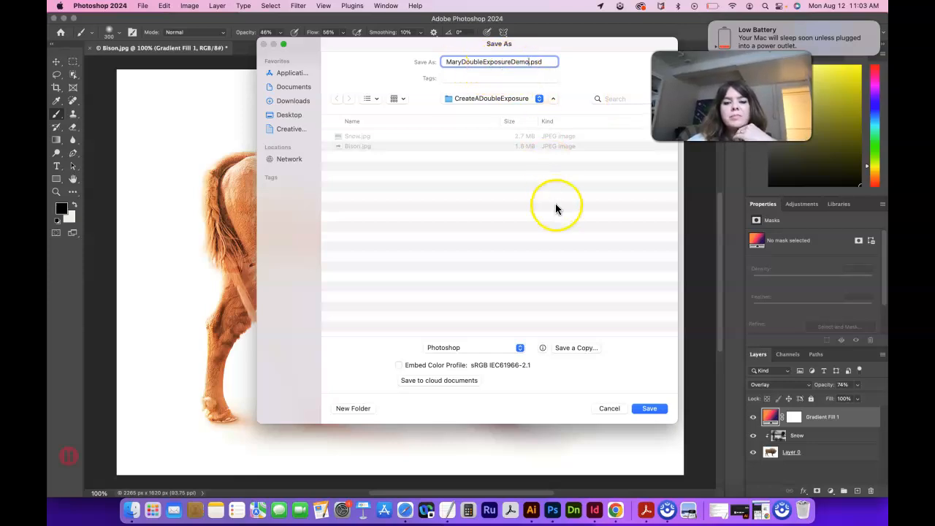
click(474, 349)
click(474, 349)
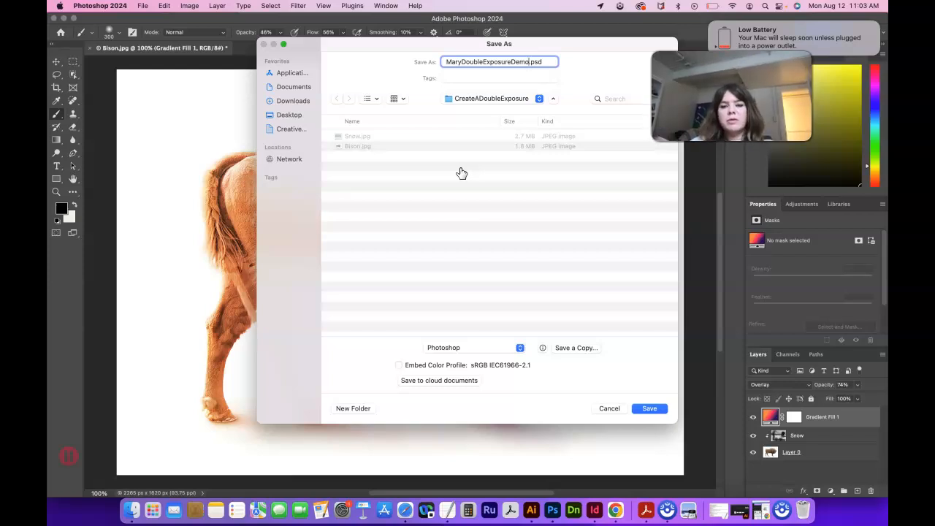
click(651, 409)
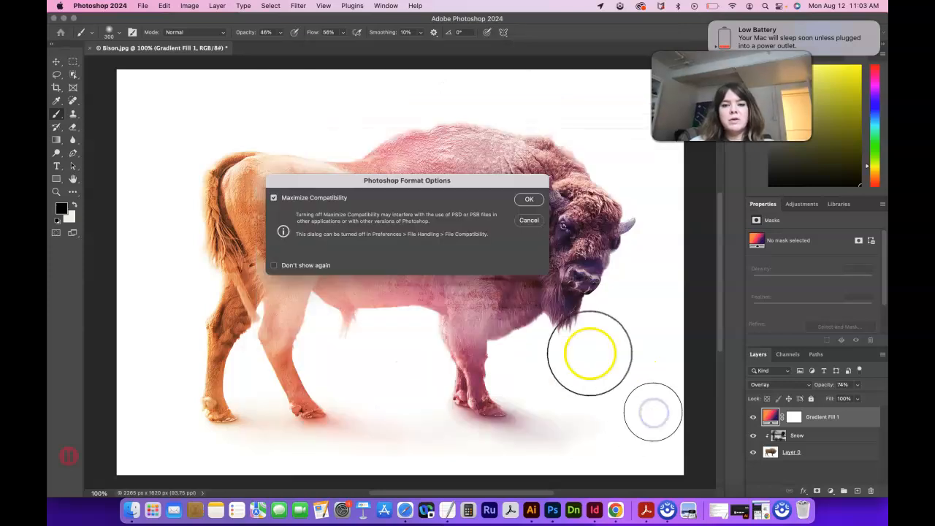
key(Return)
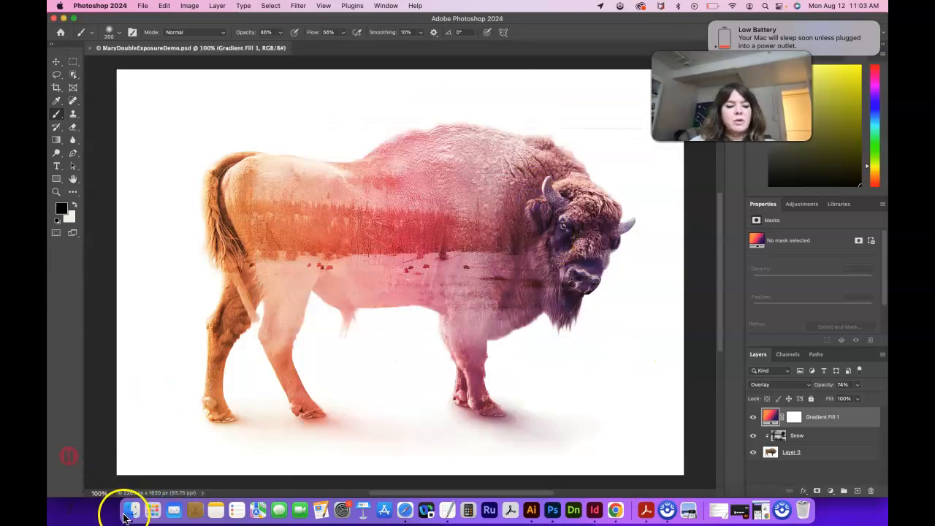
- Switch to Finder and compress the CreateADoubleExposure folder in Downloads into a ZIP archive
click(131, 509)
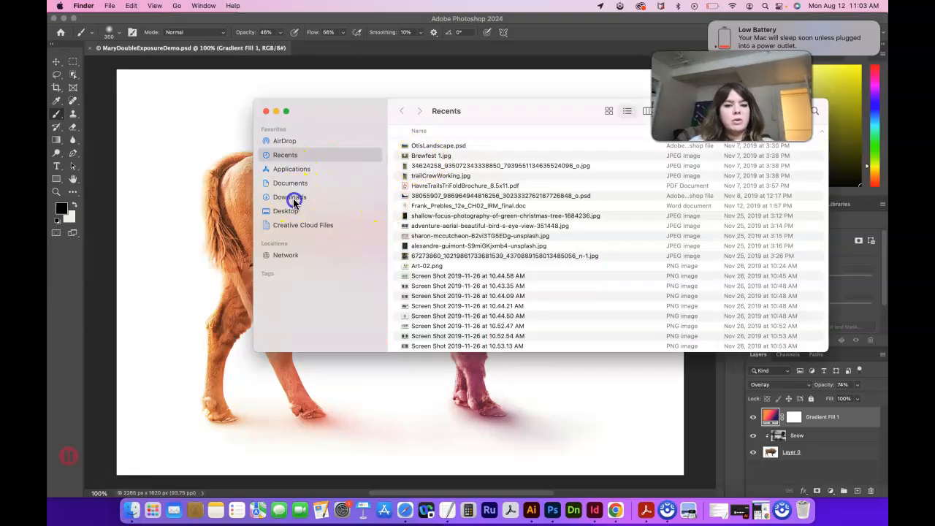
click(295, 202)
click(450, 146)
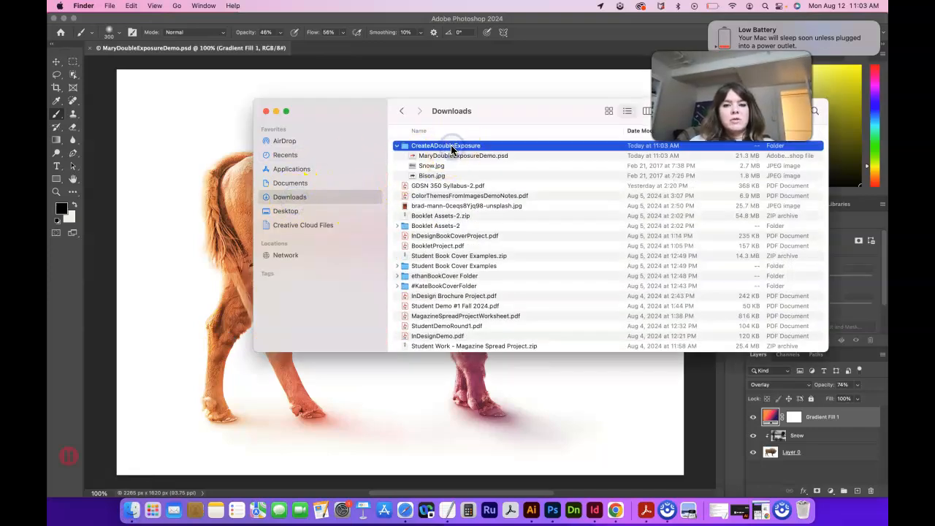
click(397, 147)
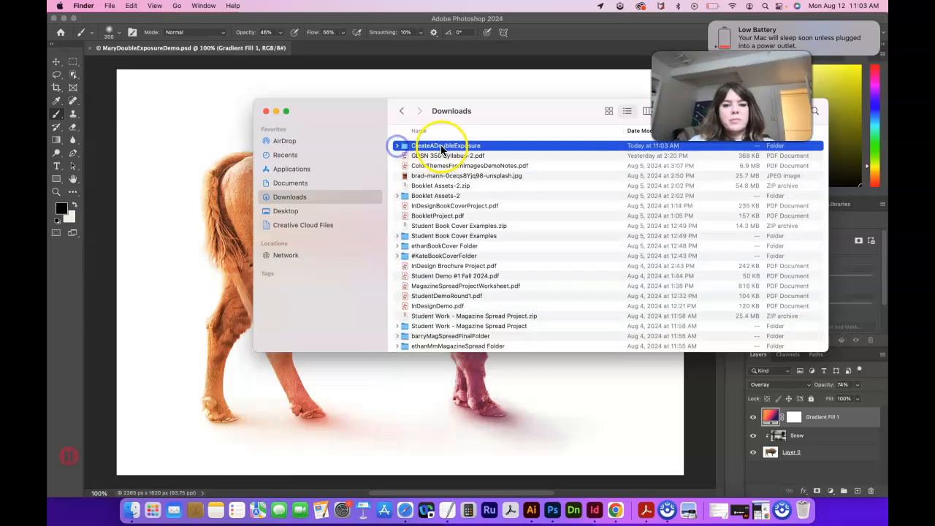
right_click(441, 149)
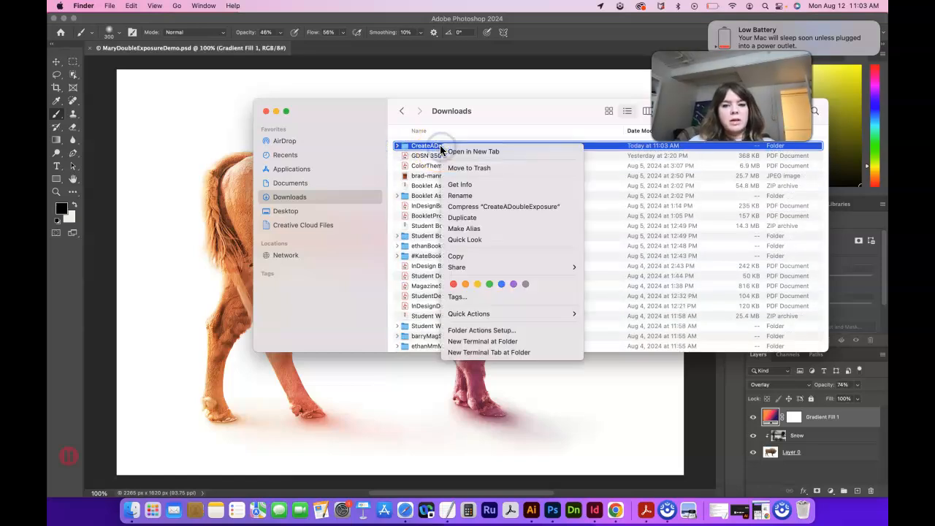
click(471, 207)
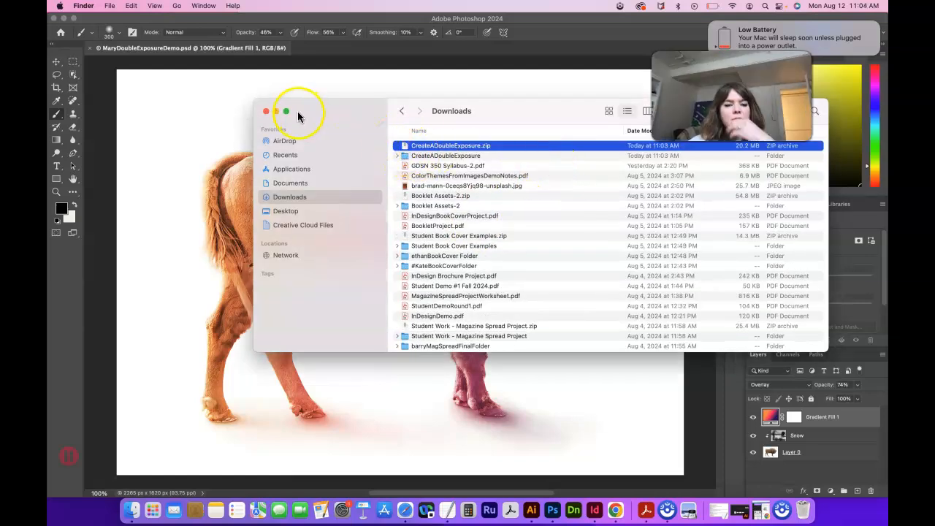
- Expand the CreateADoubleExposure folder and select the saved PSD file inside it
click(396, 156)
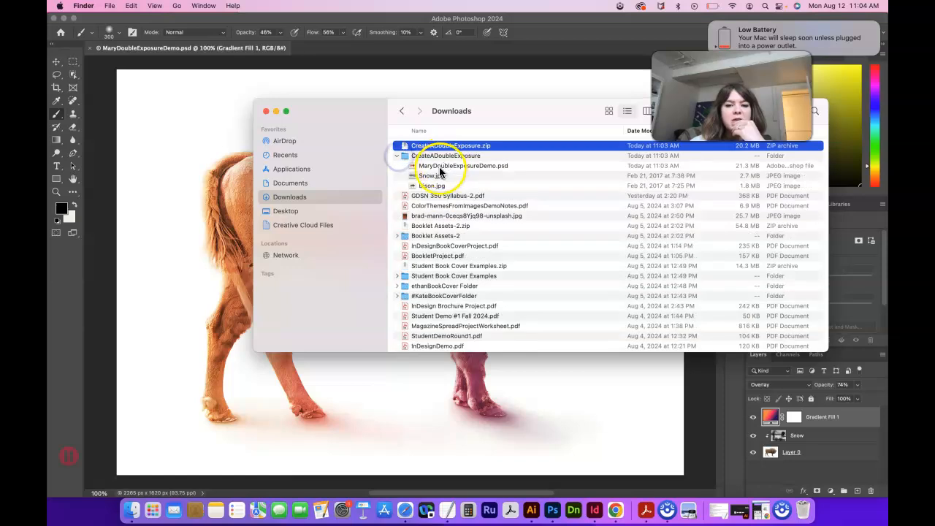
click(446, 165)
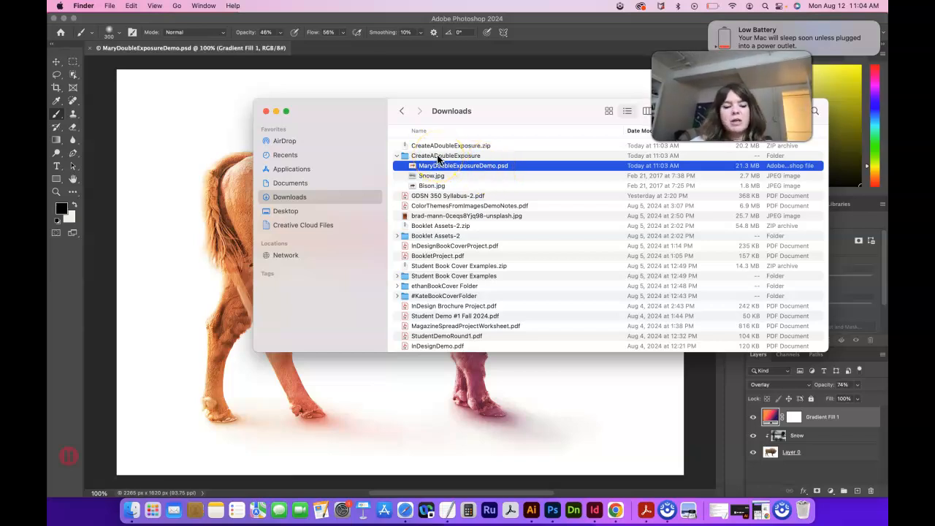
click(498, 168)
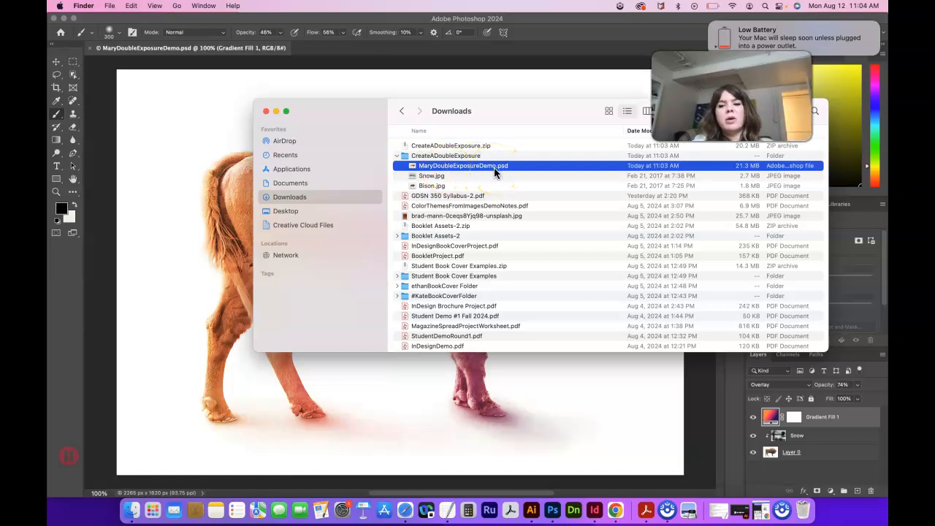